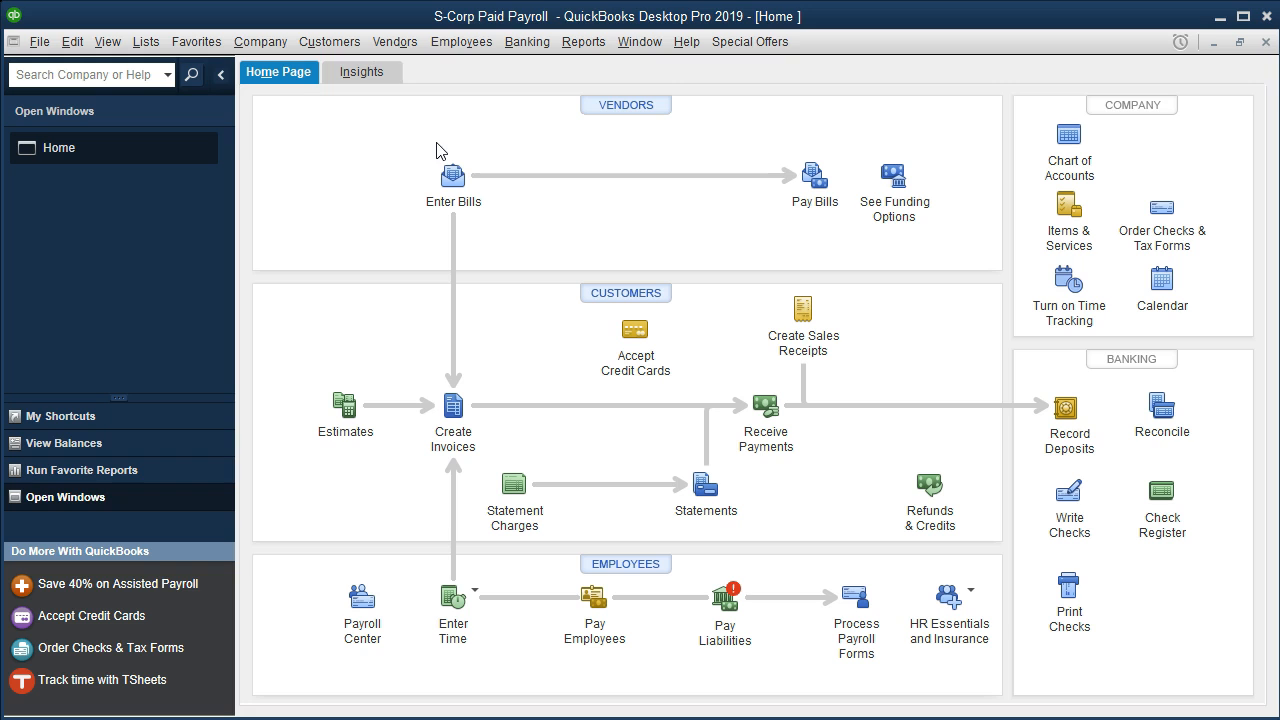
- Open the active employee's record from the Employee Center and show its payroll information
left_click(466, 46)
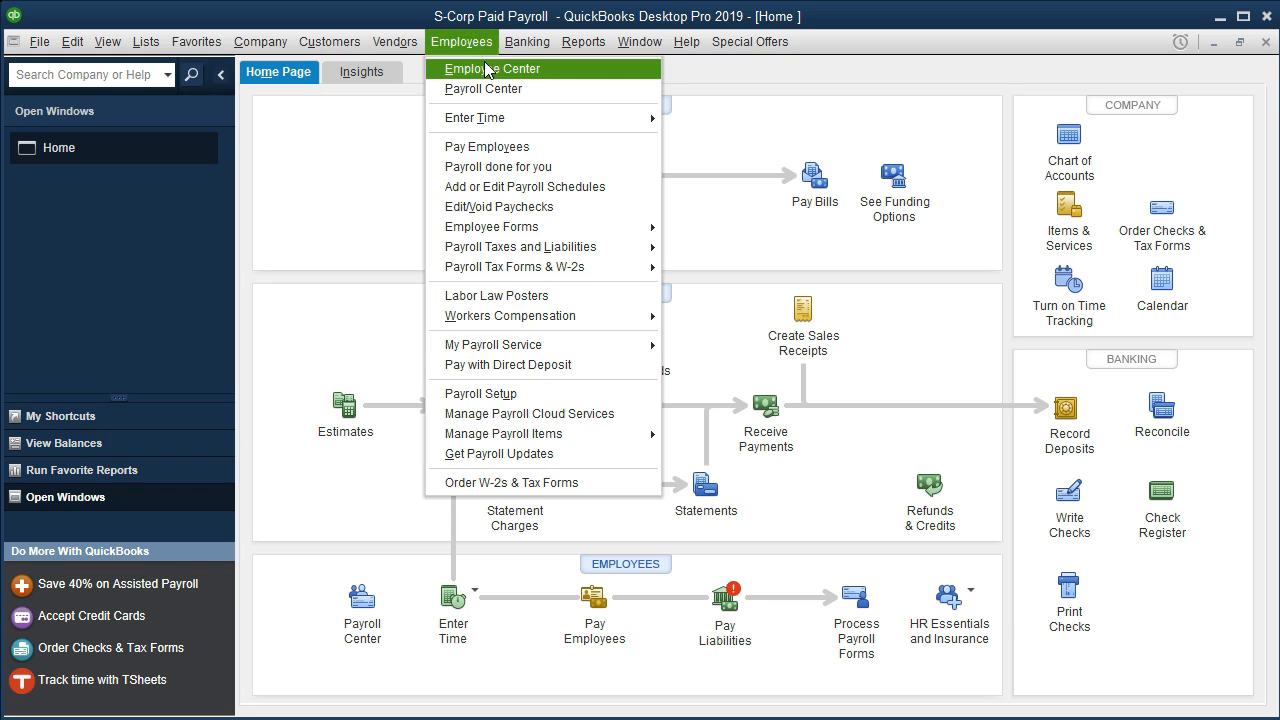
left_click(548, 70)
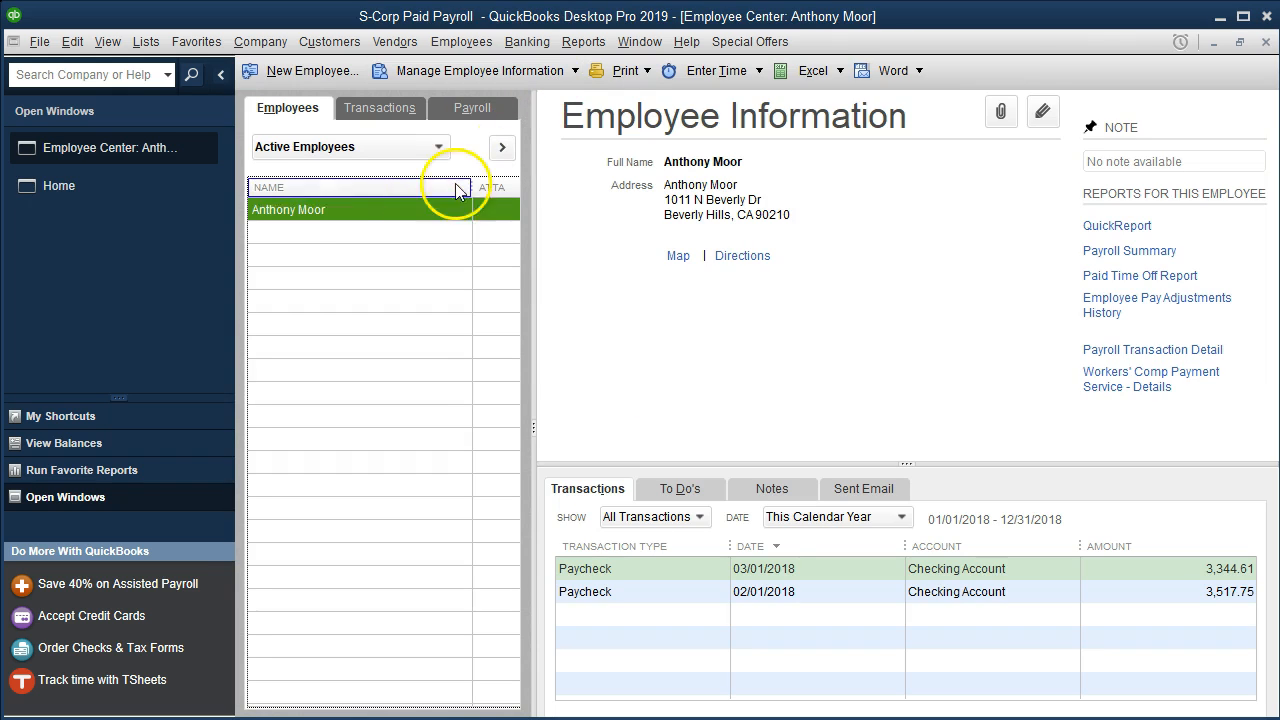
double_click(348, 218)
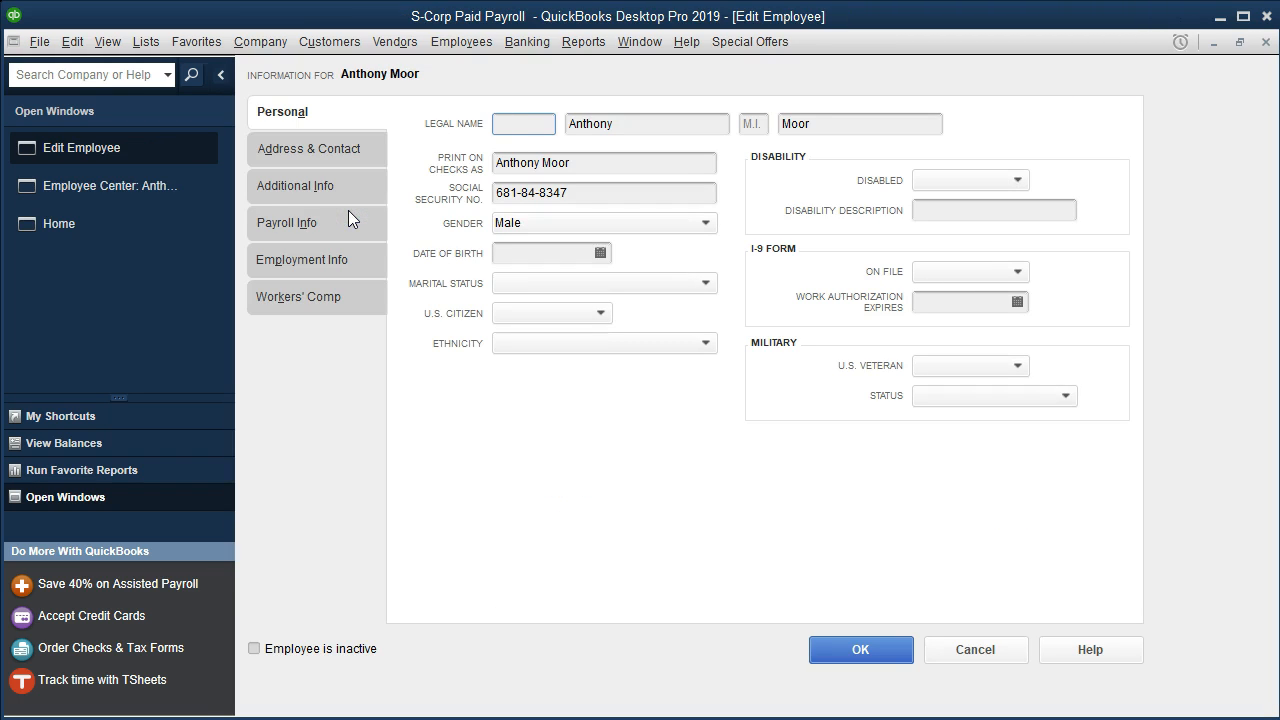
left_click(322, 224)
left_click(304, 223)
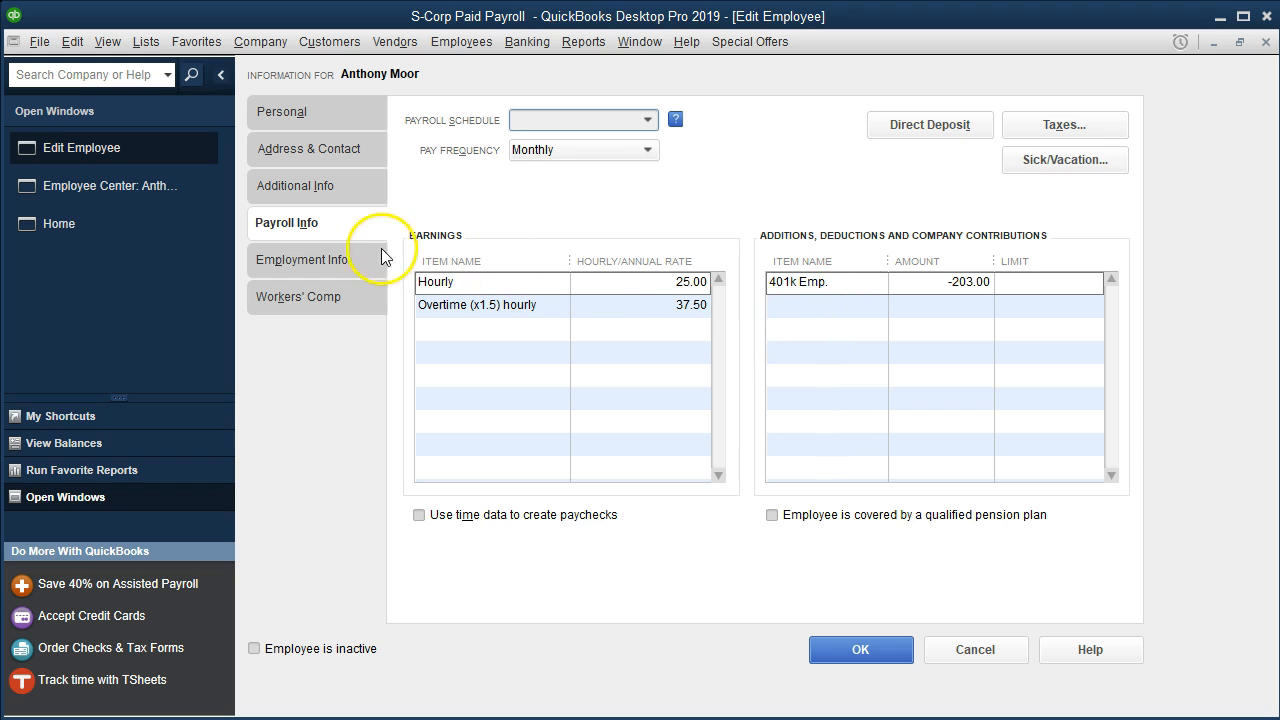
- Add the 401k Co. Match item below 401k Emp. in the employee's additions, deductions and company contributions
left_click(825, 307)
left_click(879, 306)
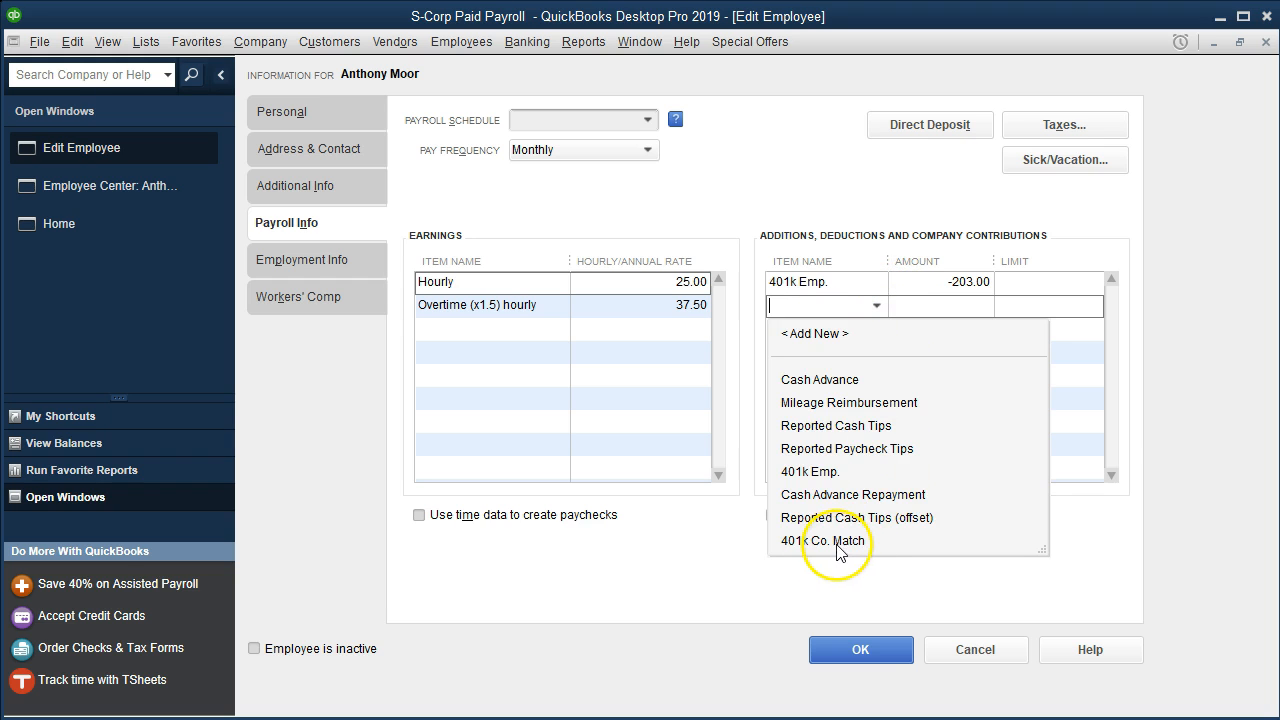
left_click(837, 541)
left_click(965, 308)
- Multiply 203 by 0.5 in Calculator to work out the company match, and close Calculator
key("XF86Calculator")
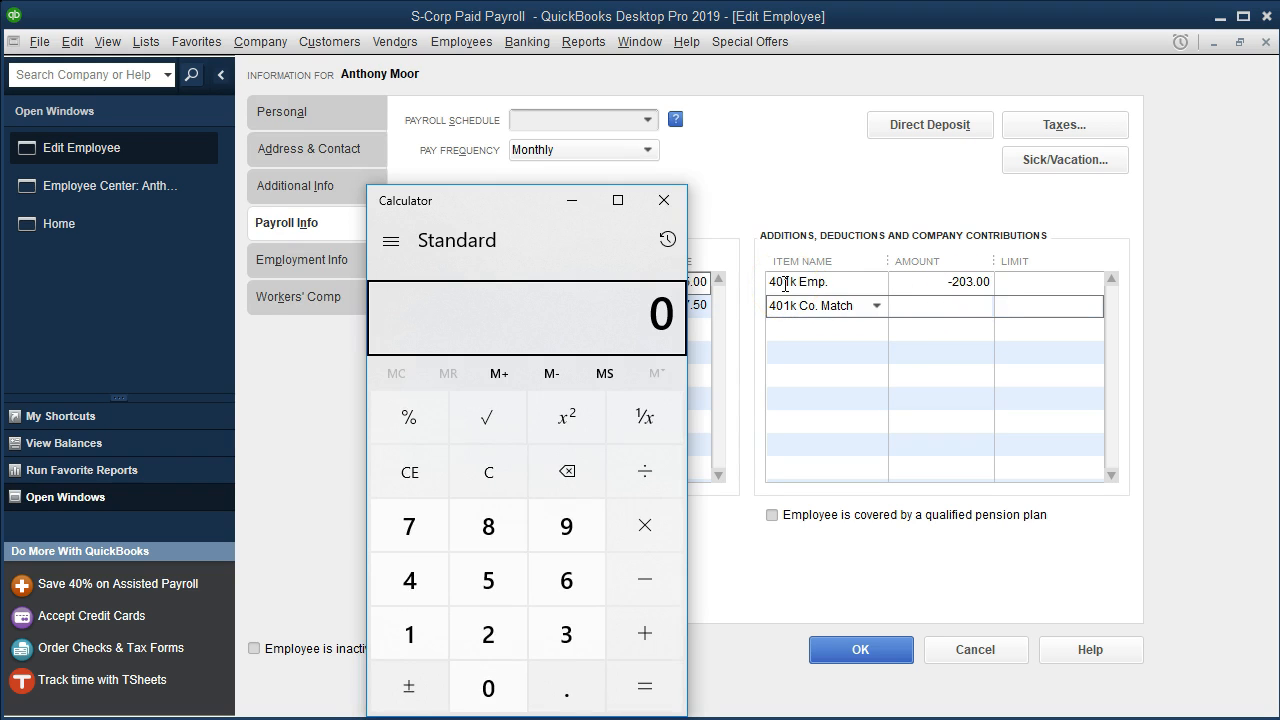
type("203*.5")
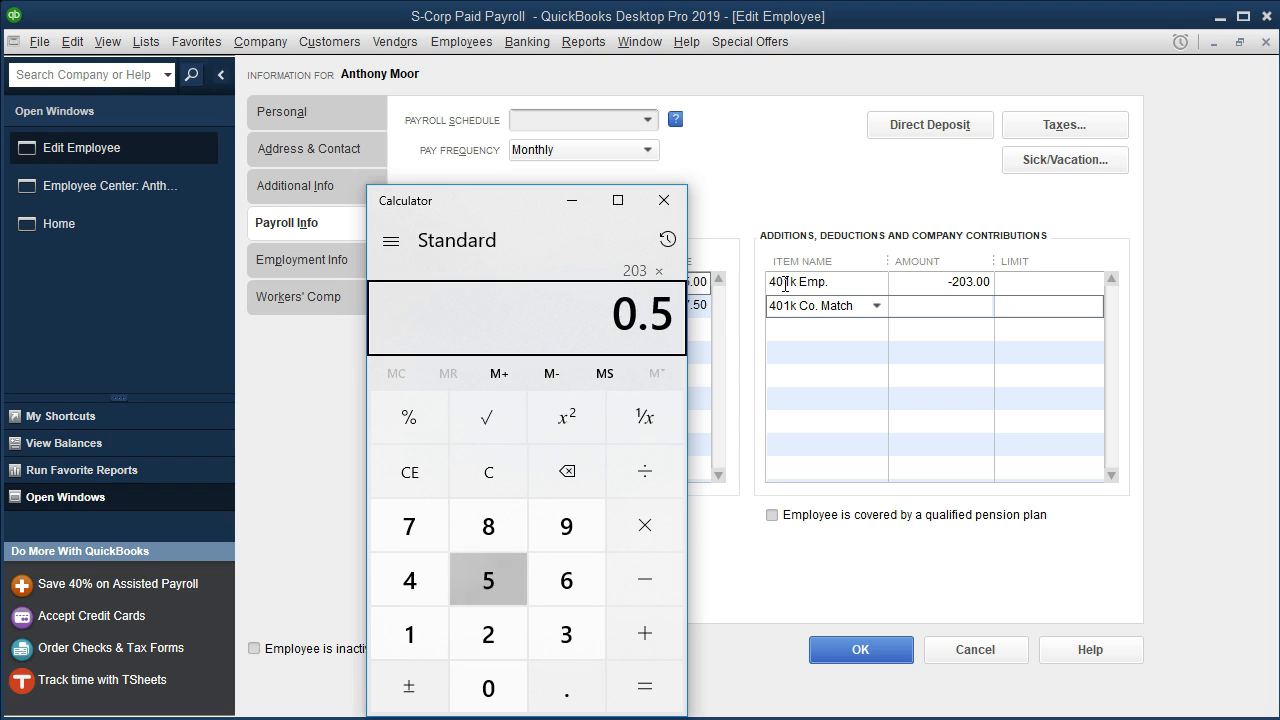
key("Return")
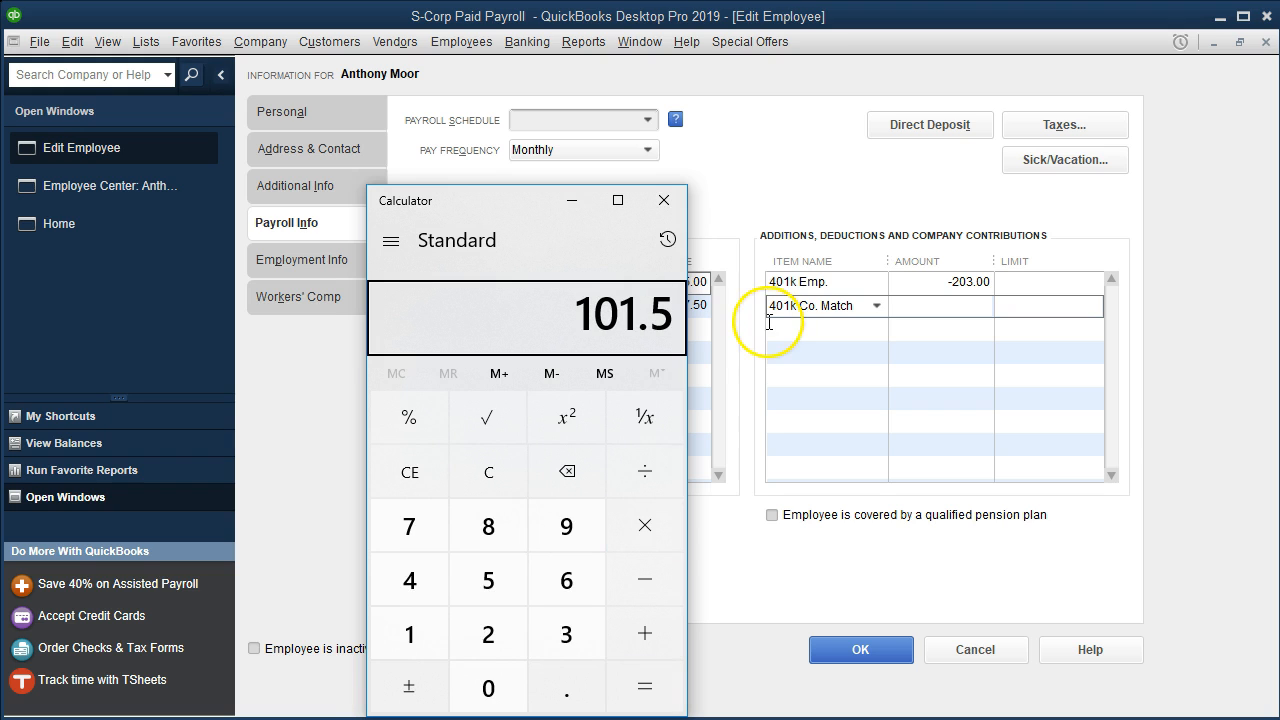
left_click(664, 201)
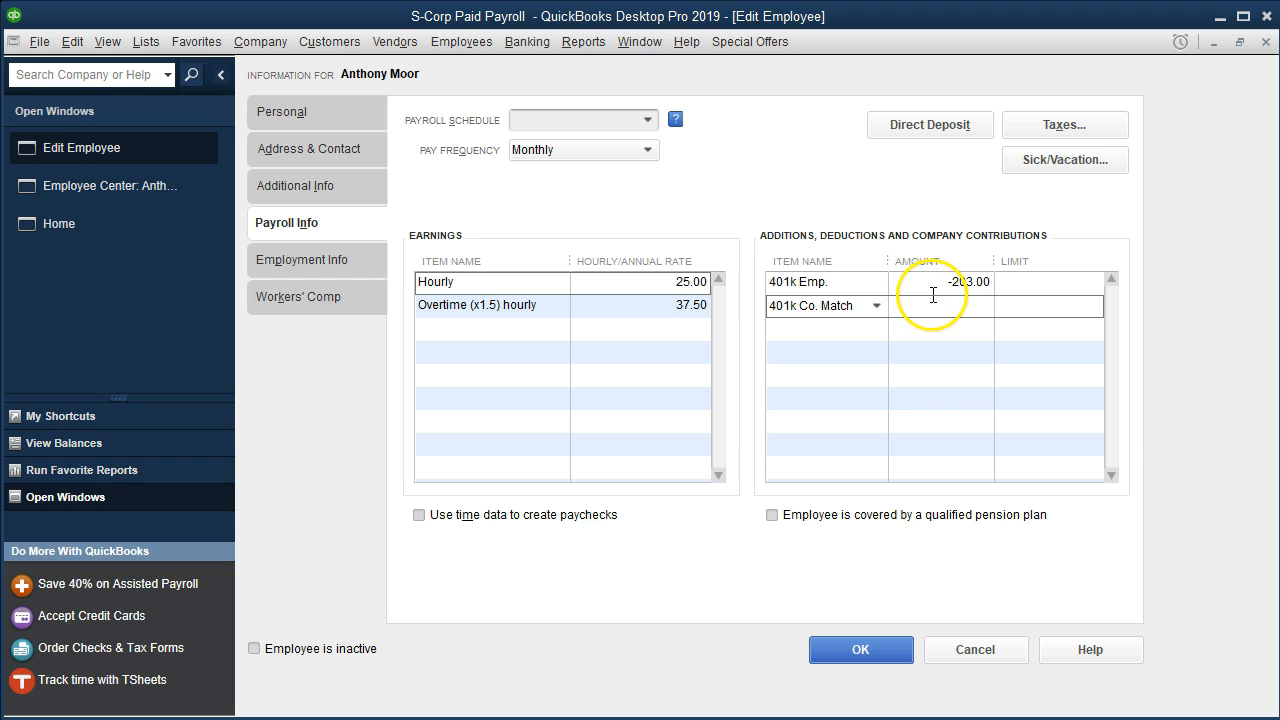
- Set the 401k Co. Match amount to 101.50, save the employee record and close the Employee Center
type("101.50")
key("Tab")
key("Tab")
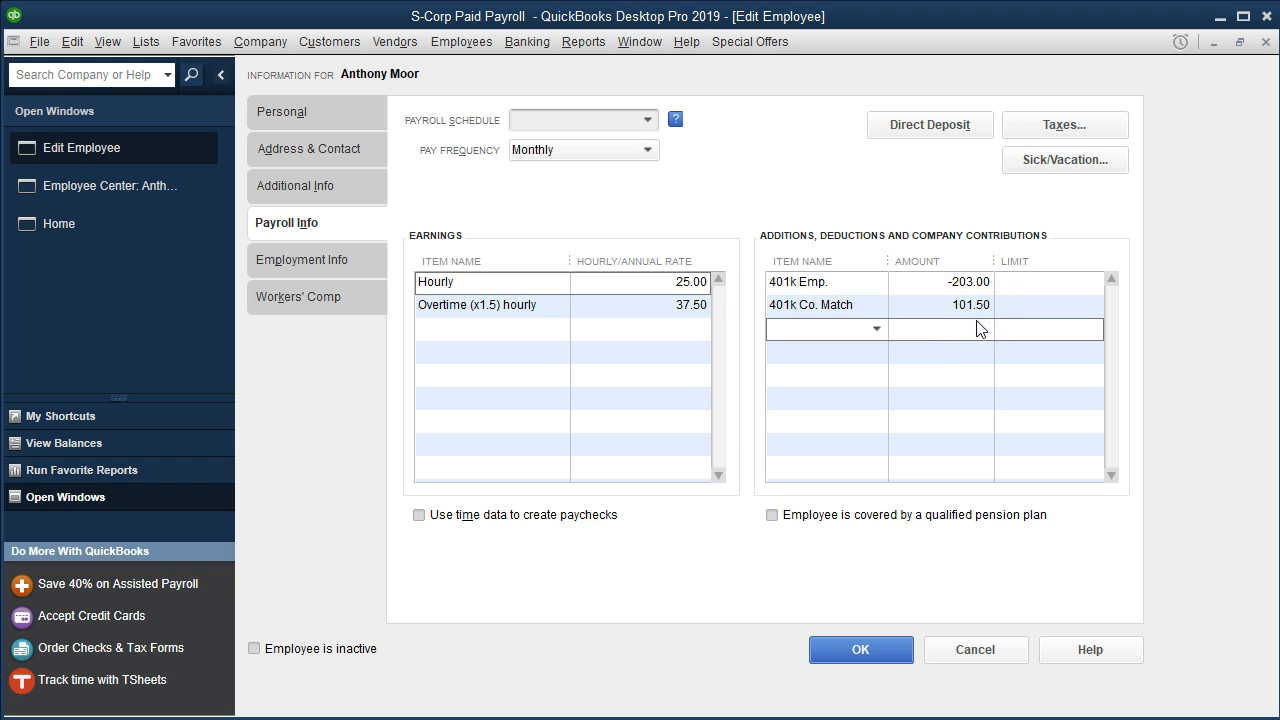
left_click(903, 651)
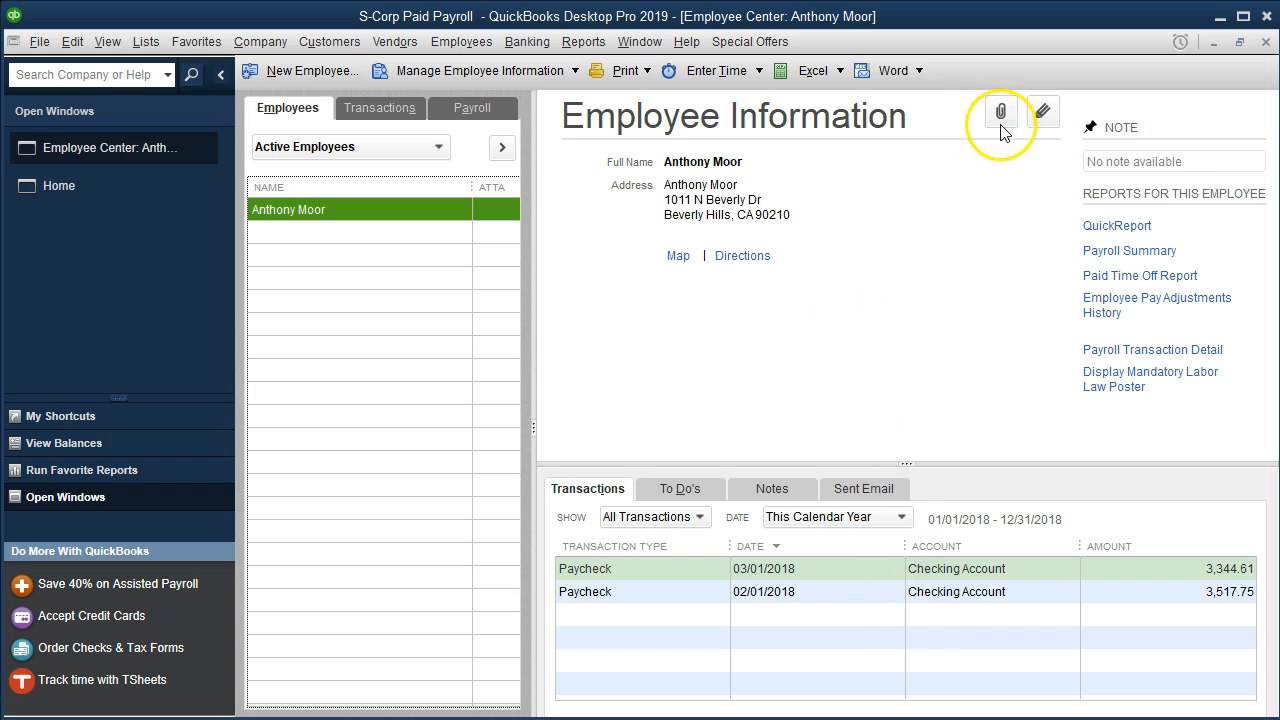
left_click(1266, 42)
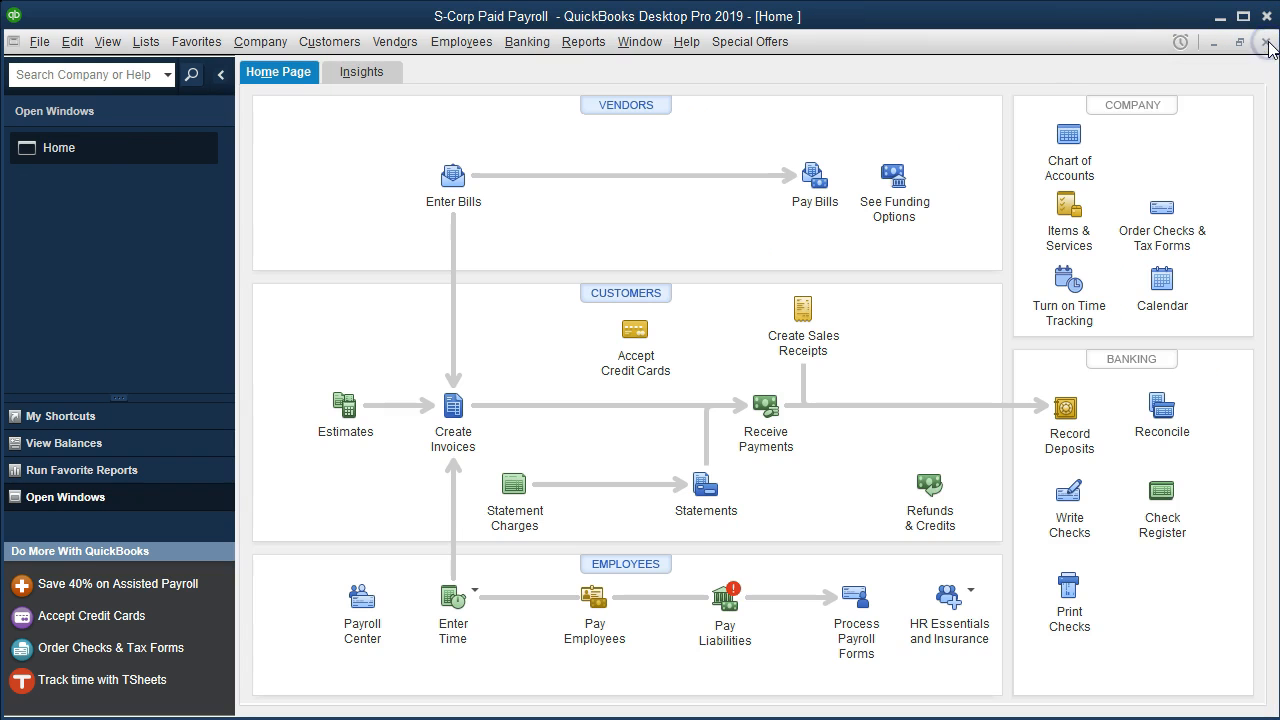
- Start an unscheduled payroll with the pay period ending 03/31/2018 and check date 04/01/2018, accepting the past date
left_click(592, 604)
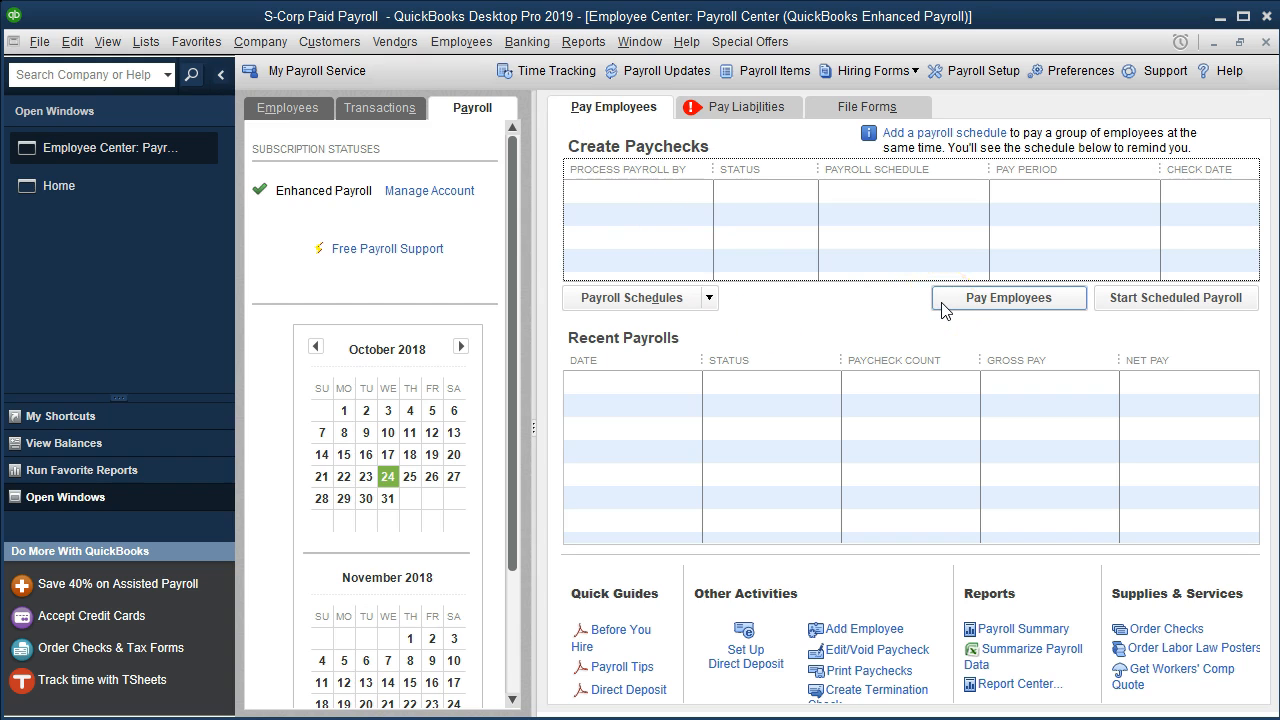
left_click(1008, 298)
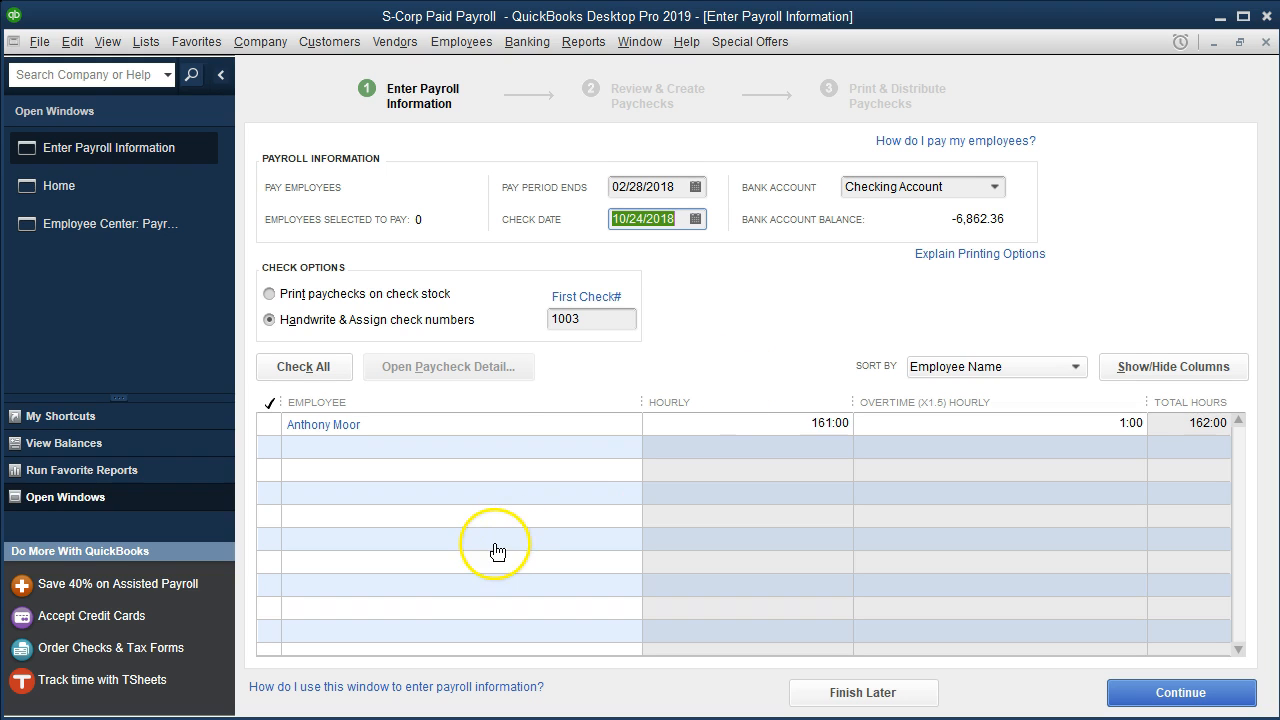
left_click(677, 186)
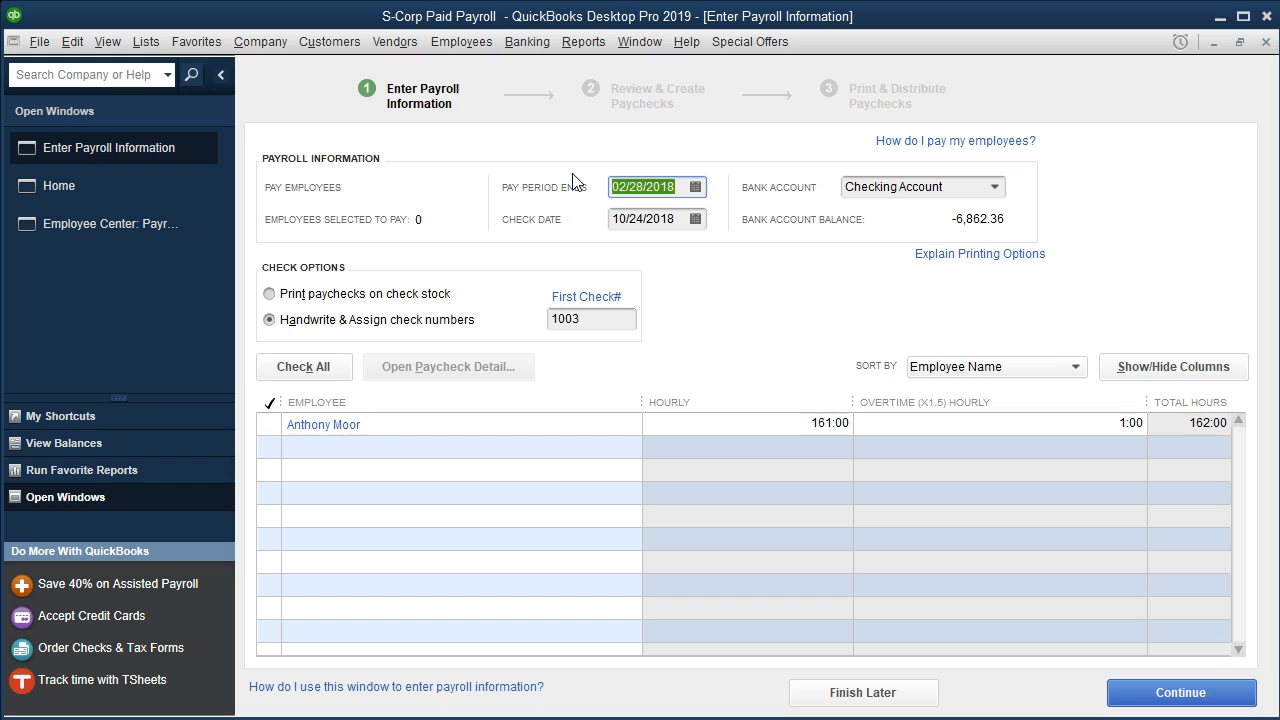
type("033118")
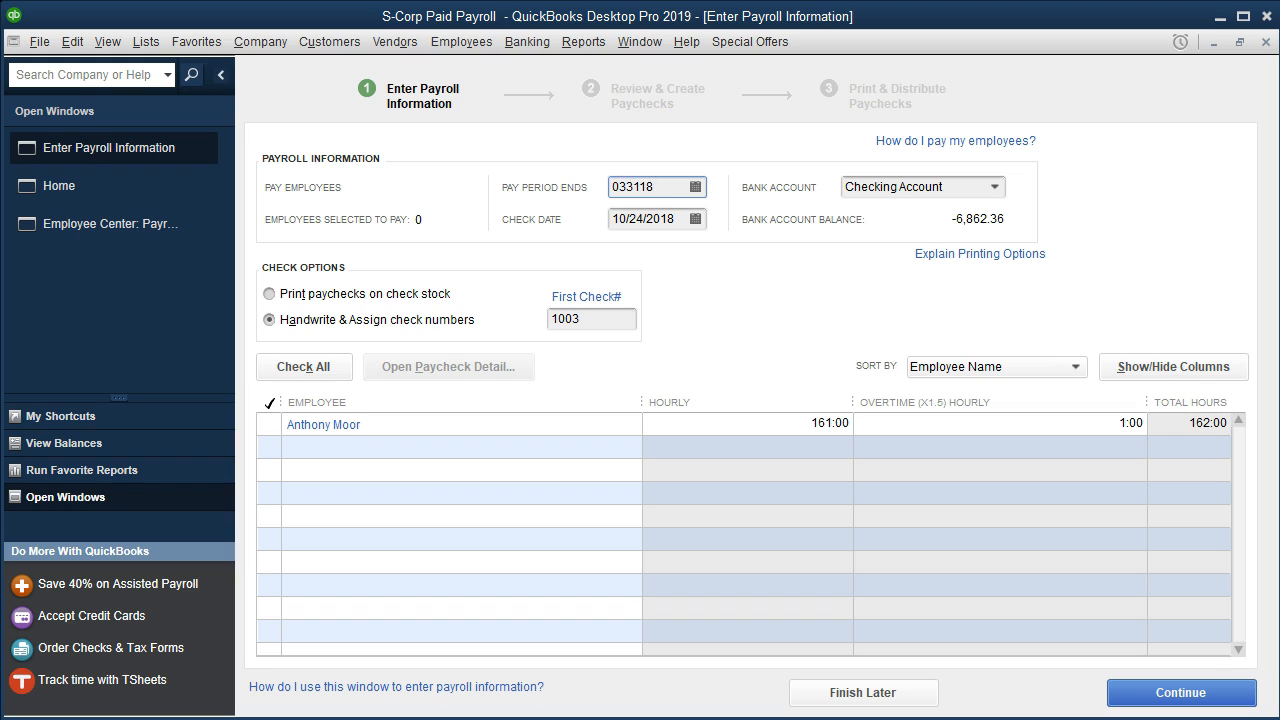
key("Tab")
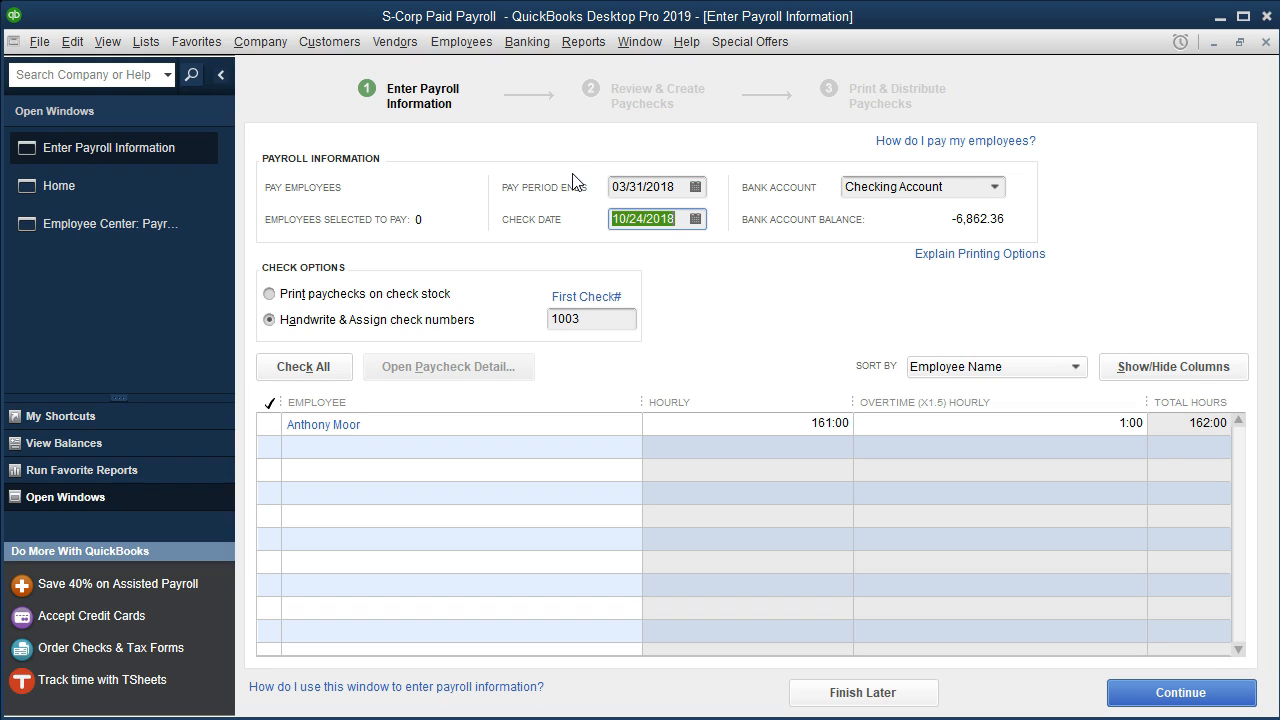
type("040118")
key("Tab")
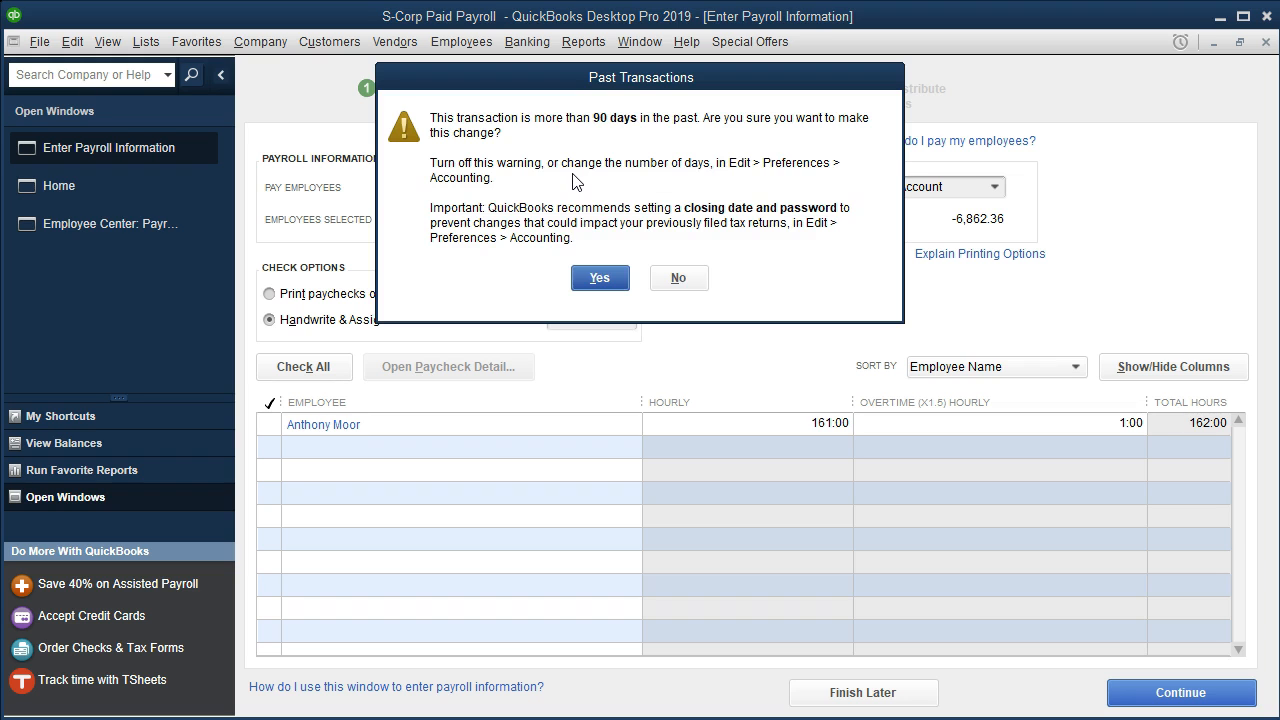
left_click(598, 277)
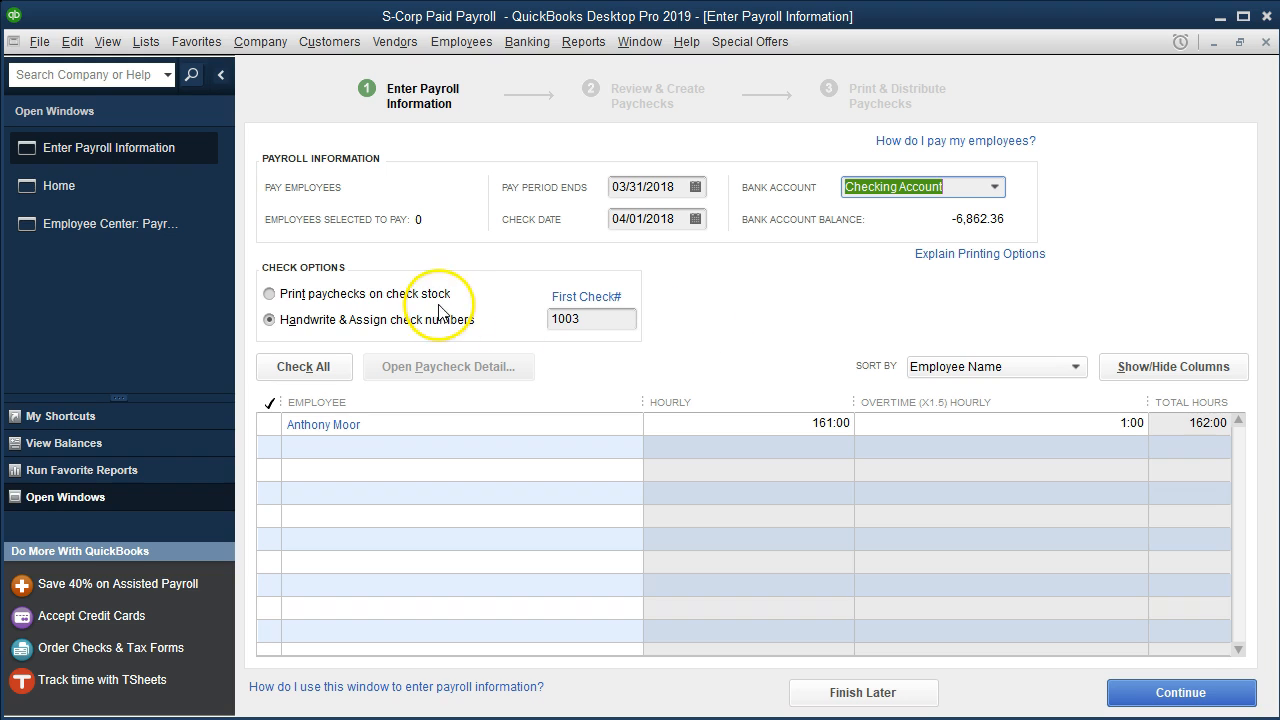
- Select the listed employee for this payroll and open the paycheck preview
left_click(306, 366)
left_click(266, 422)
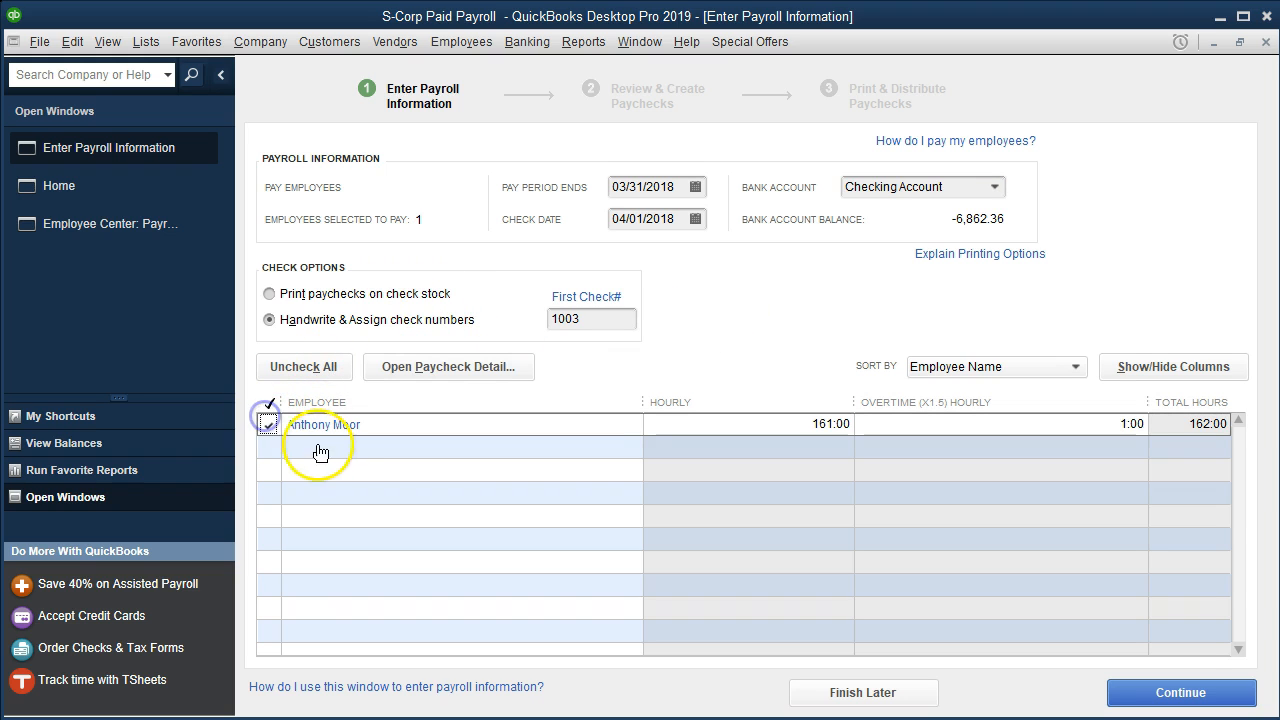
left_click(321, 428)
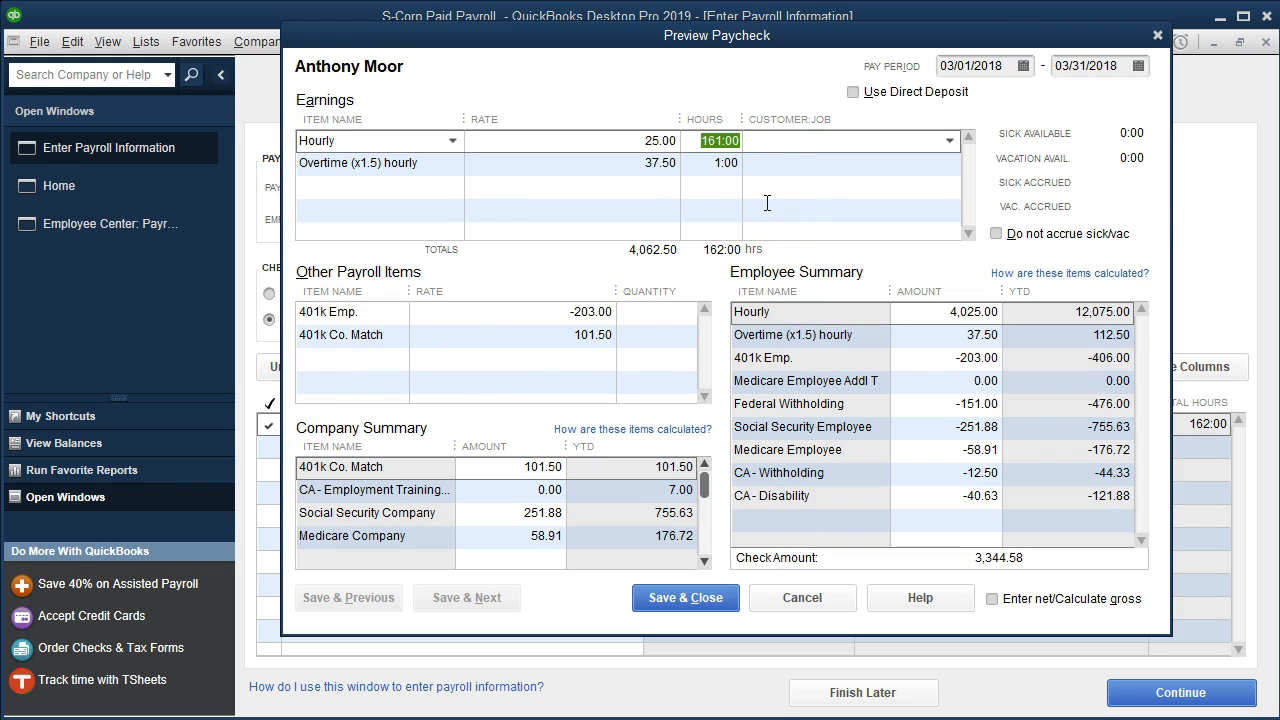
- Examine the paycheck's Employee Summary: hourly and overtime pay, 401k deduction, federal withholding, Medicare, and California withholding and disability
left_click(916, 315)
left_click(921, 337)
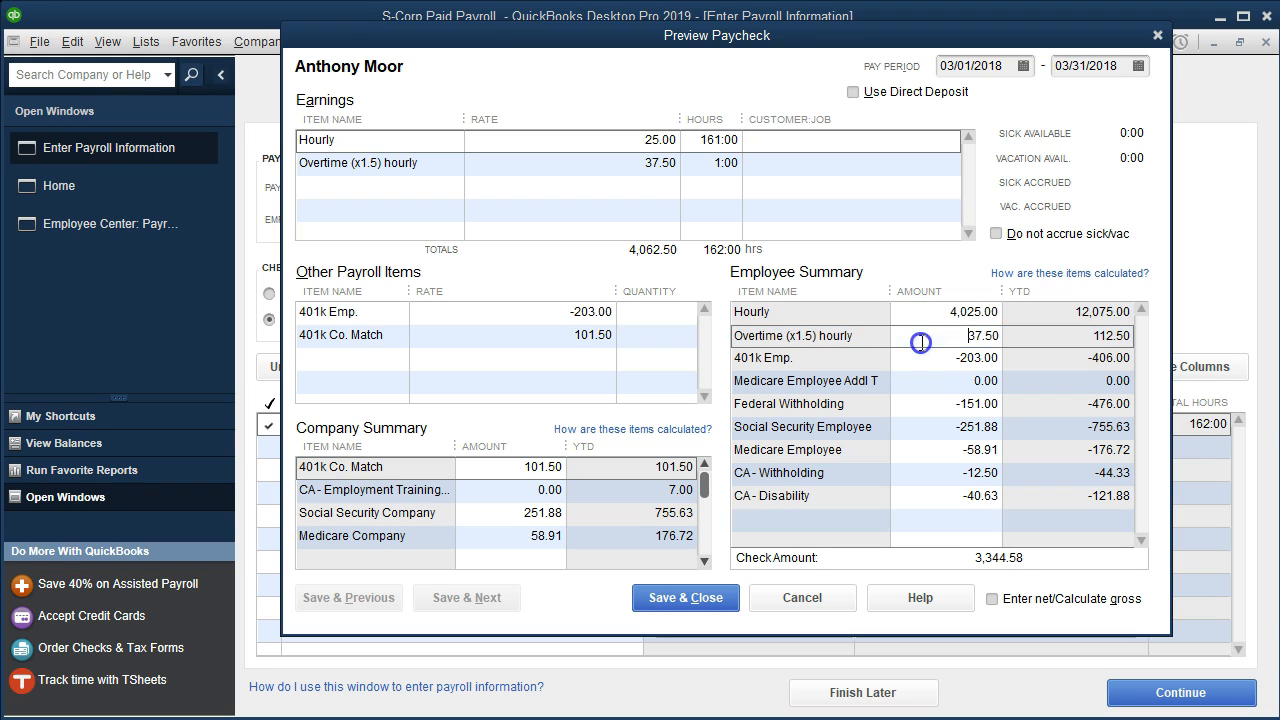
left_click(927, 357)
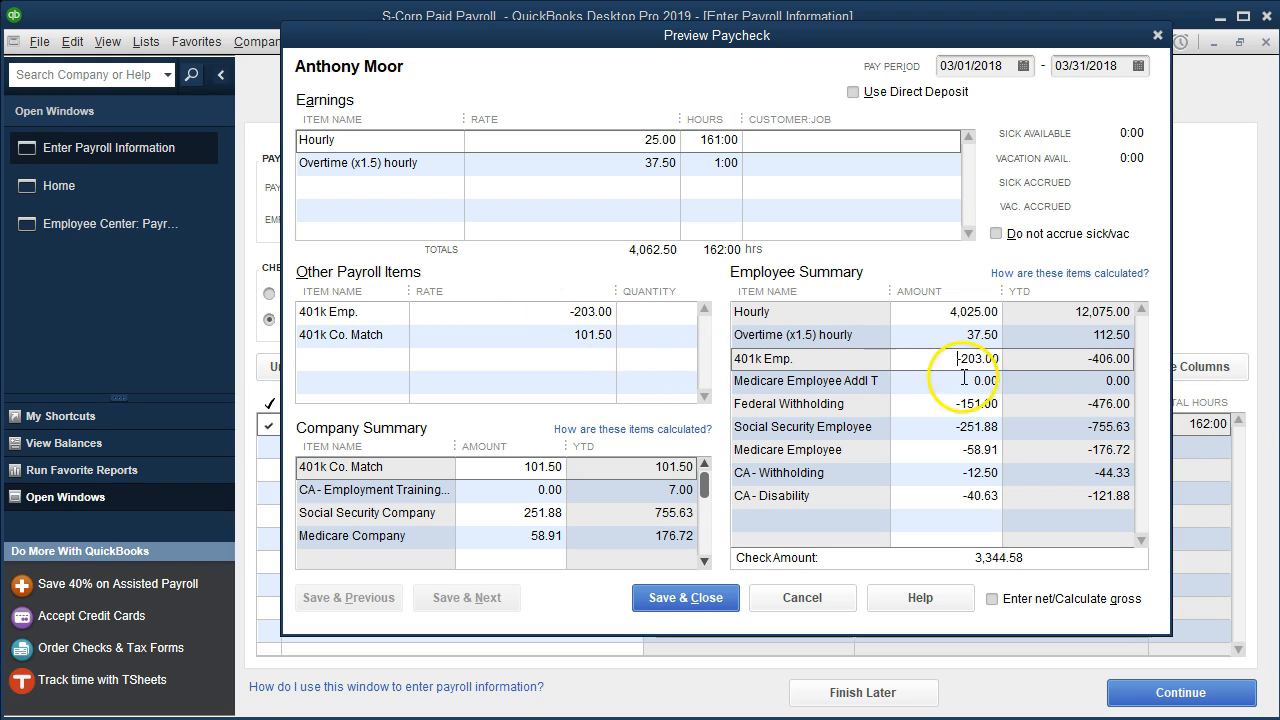
left_click(947, 405)
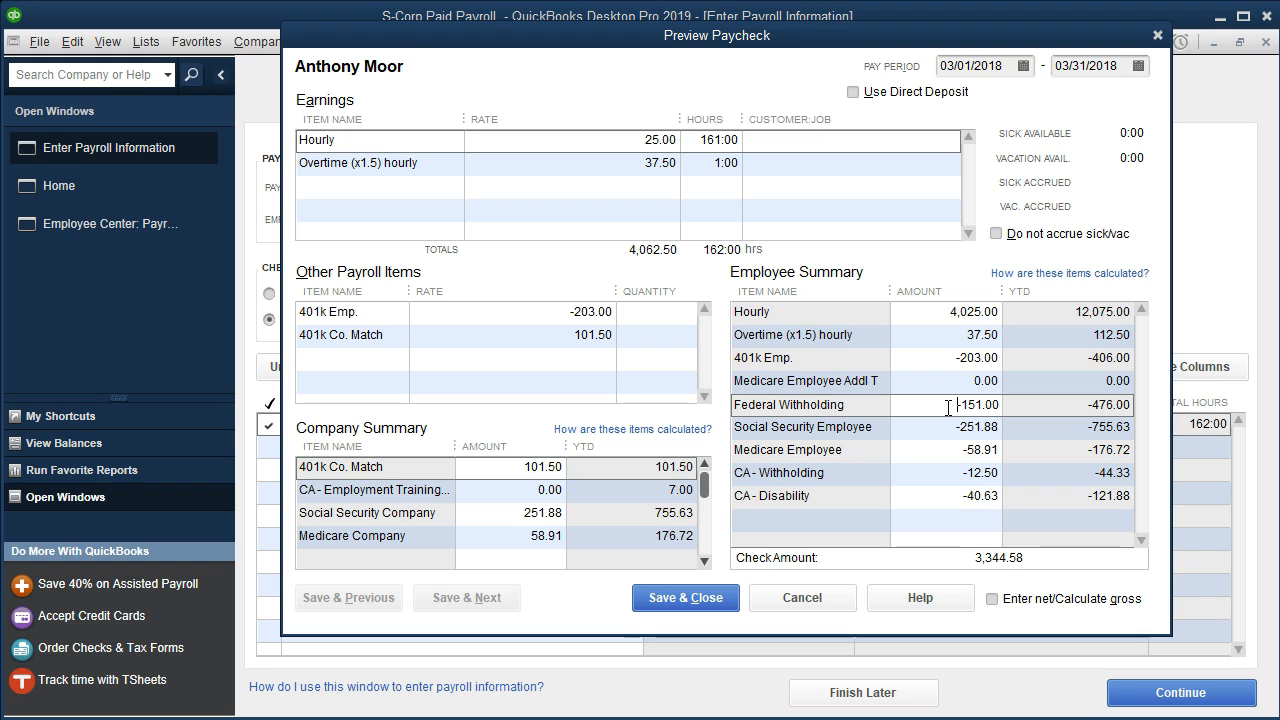
left_click(933, 336)
left_click(944, 353)
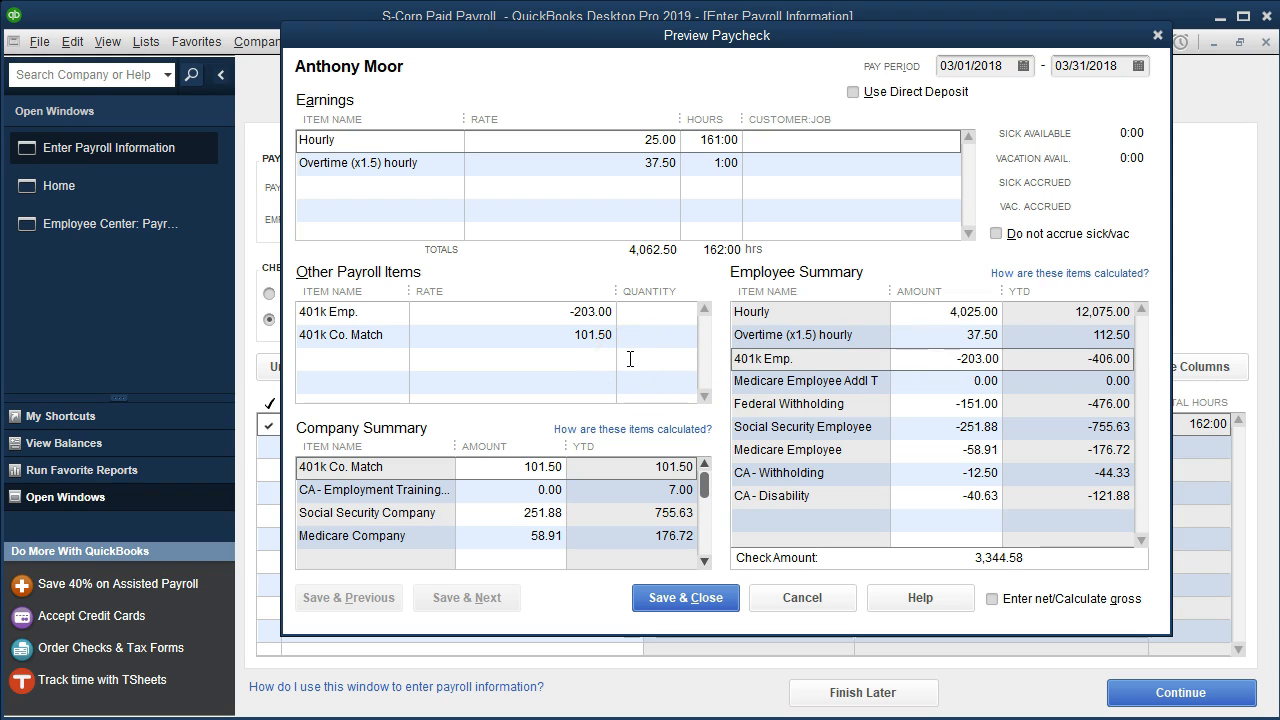
left_click(944, 404)
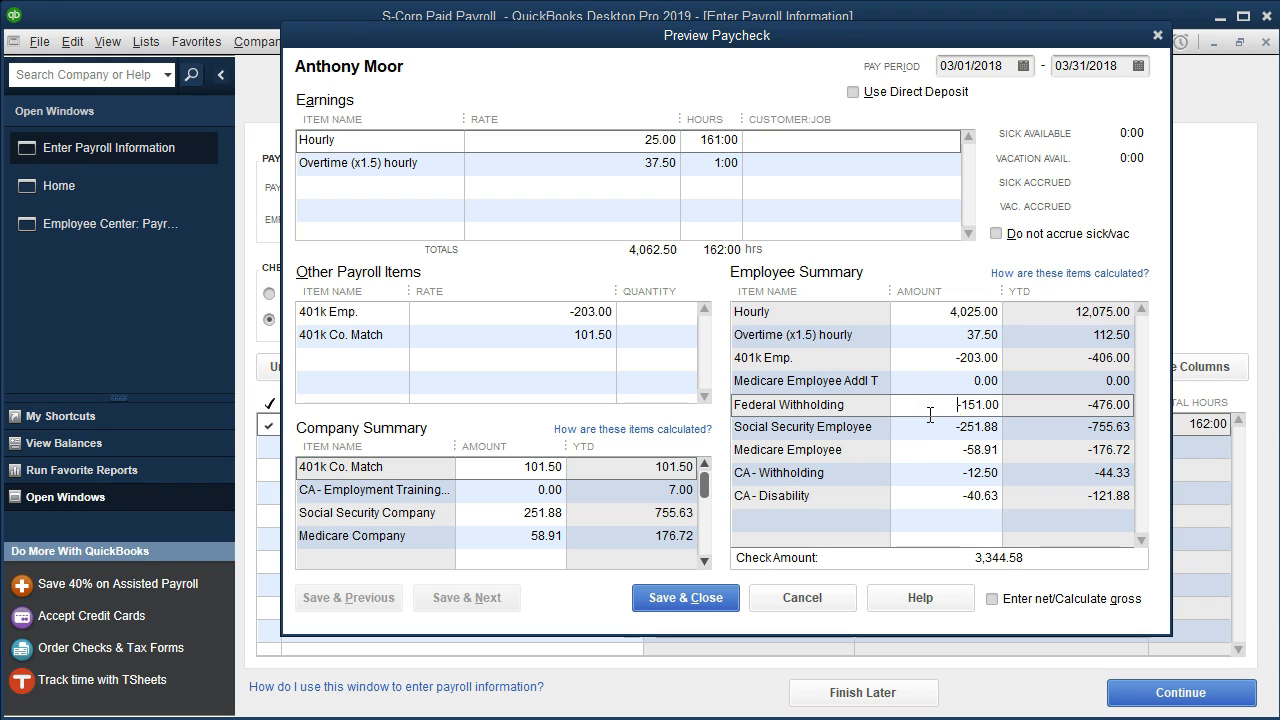
left_click(937, 450)
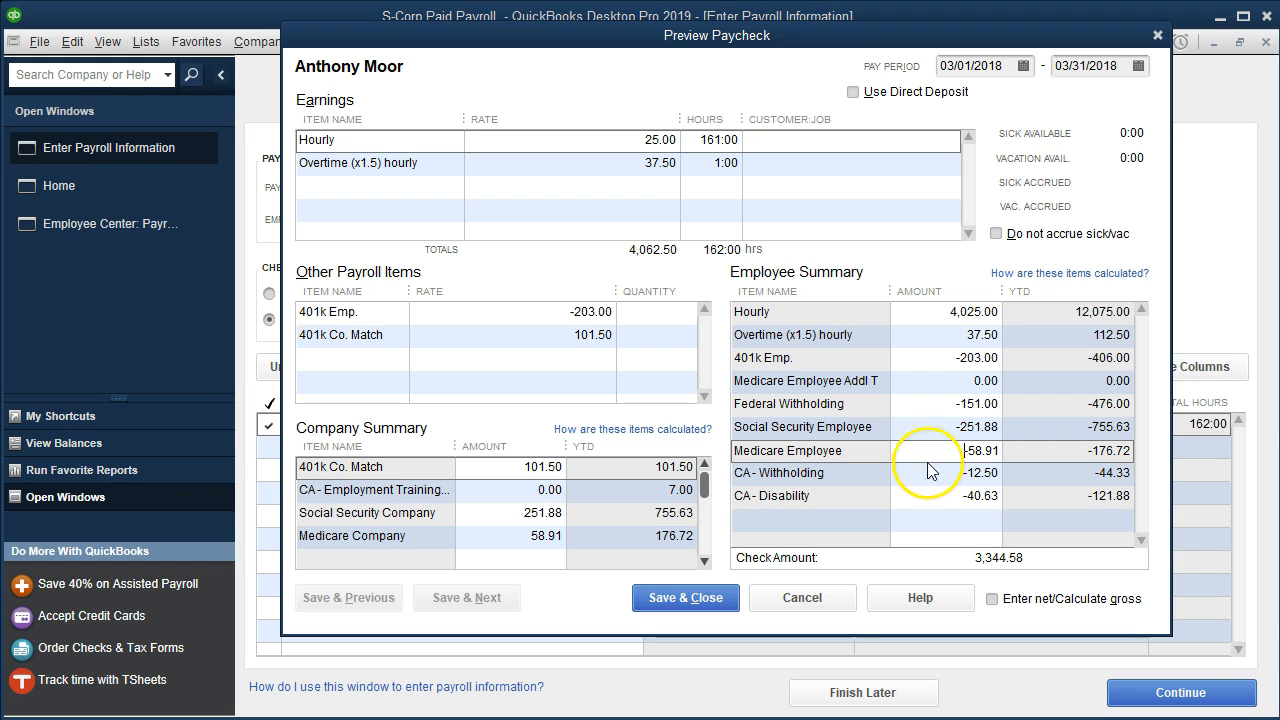
left_click(937, 472)
left_click(943, 495)
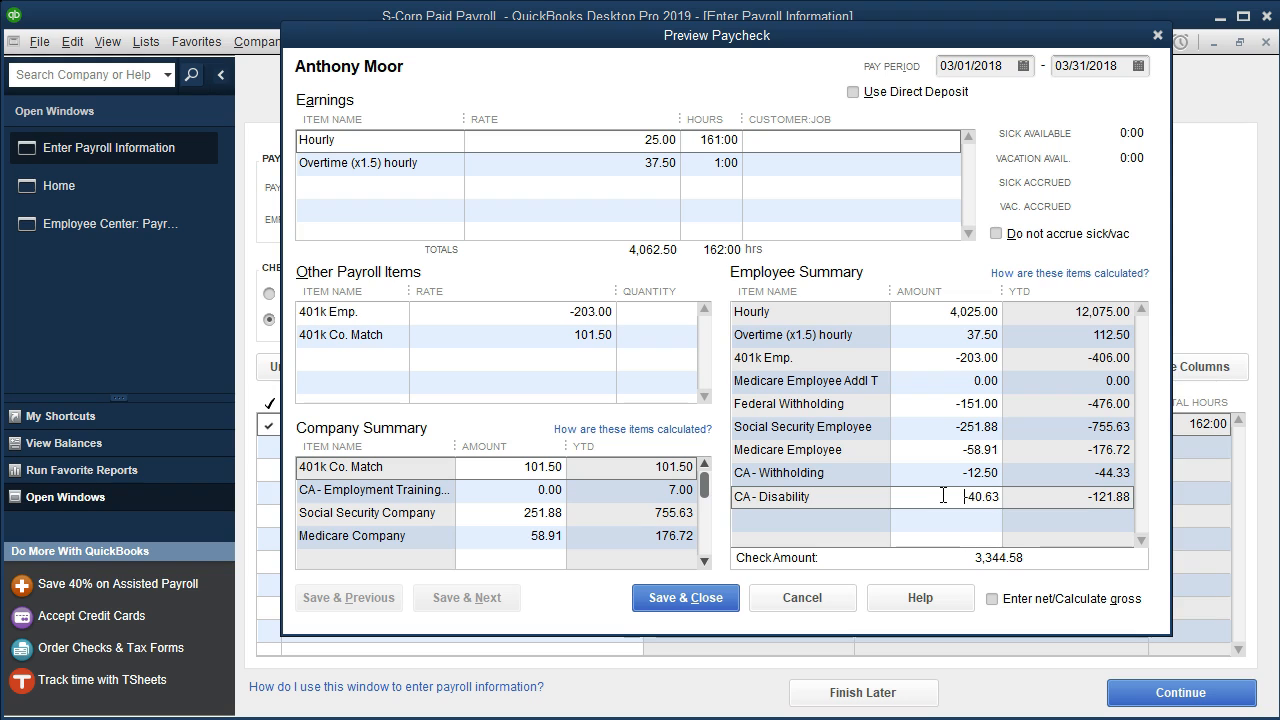
- Examine the paycheck's Company Summary, including the 401k match, employment training, Social Security and Medicare amounts
left_click(514, 466)
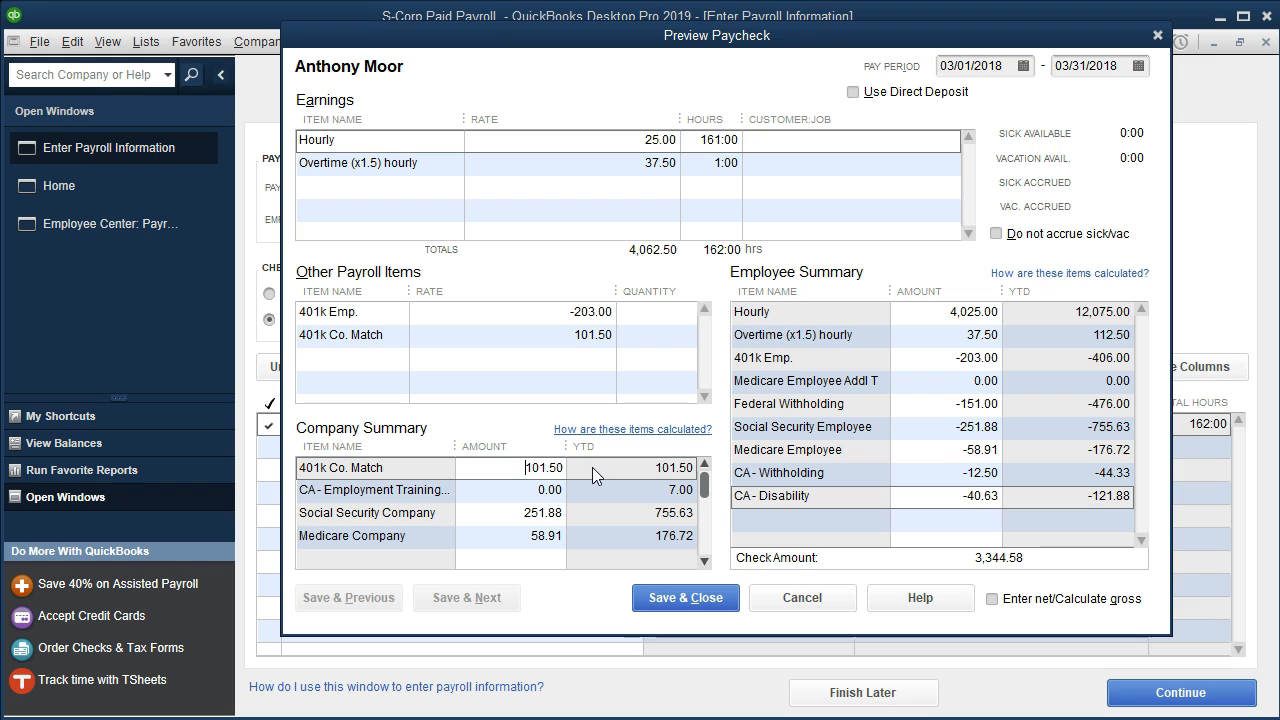
left_click(500, 491)
left_click(501, 512)
scroll(501, 512, "down", 2)
left_click(507, 499)
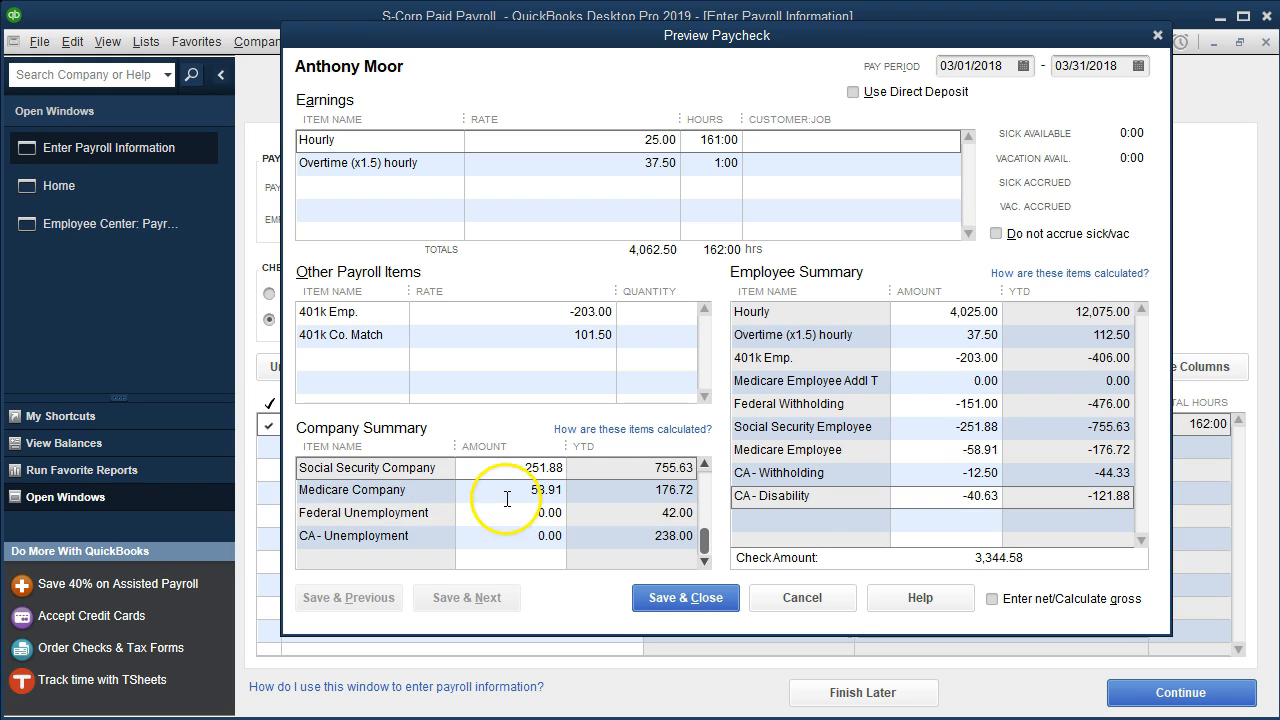
left_click(499, 494)
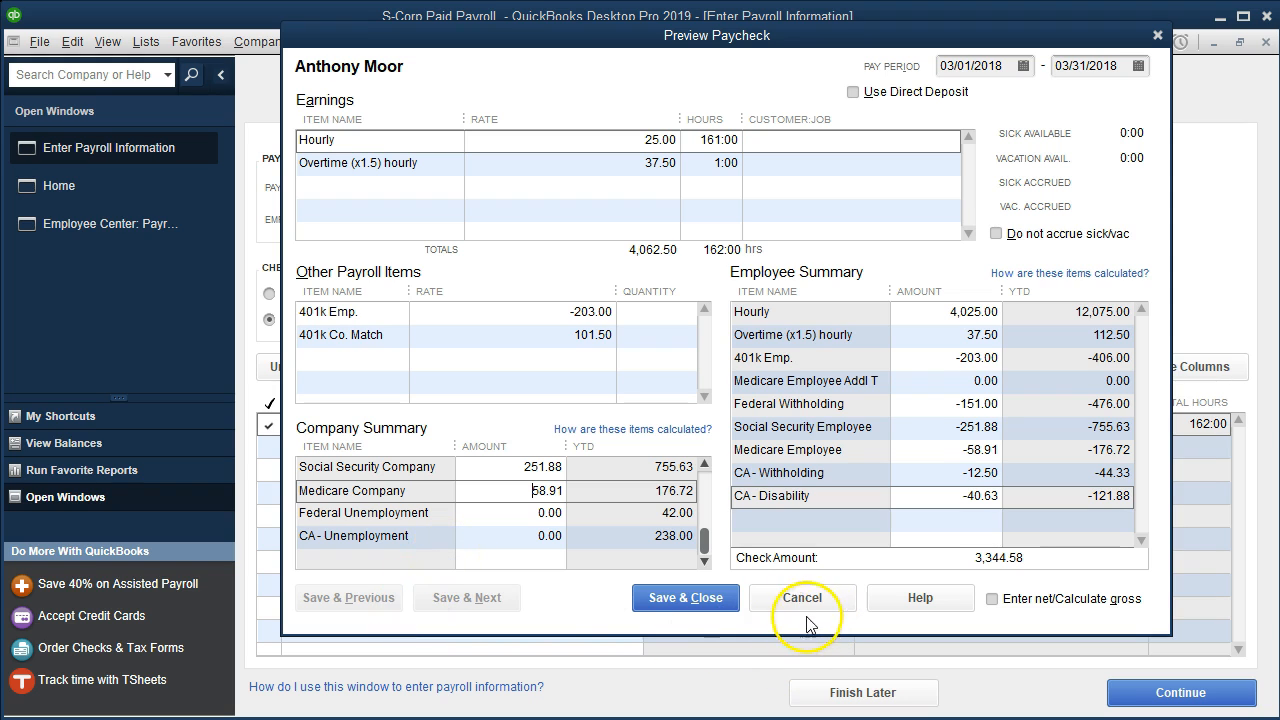
- Save the previewed paycheck and create the handwritten paycheck from the Checking Account
left_click(705, 608)
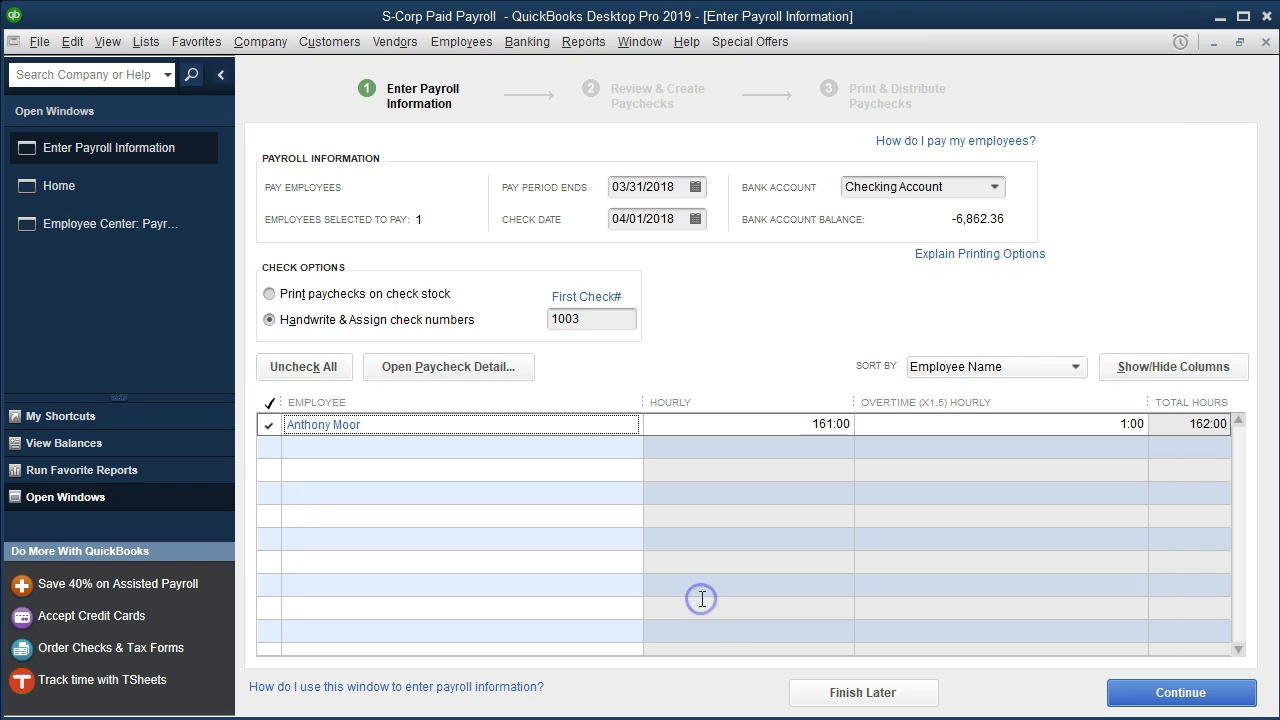
left_click(1124, 704)
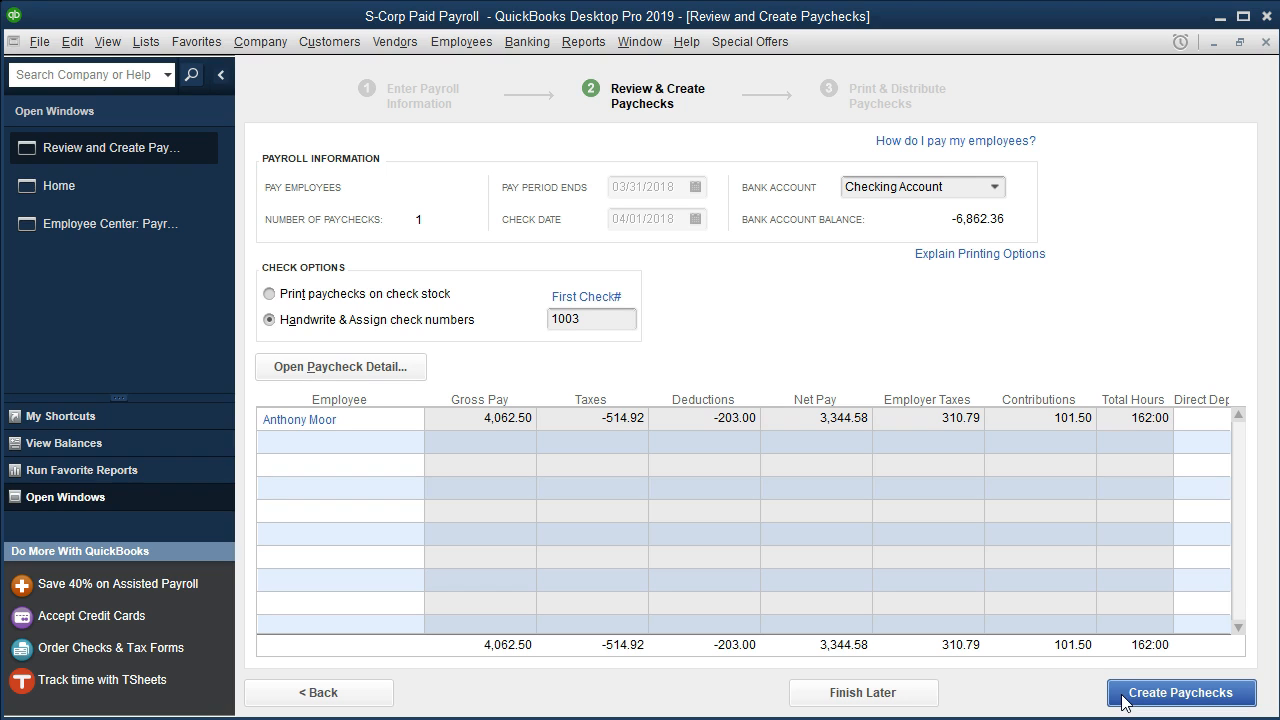
left_click(1122, 700)
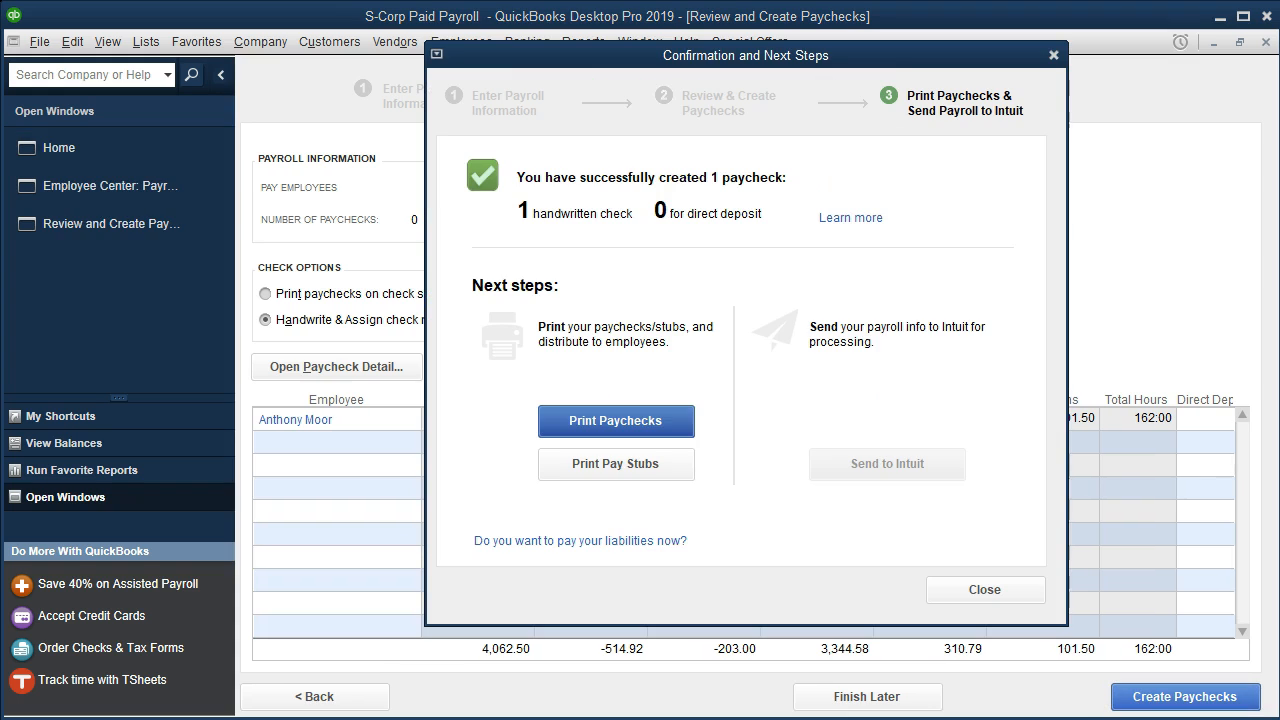
- Preview the pay stub for the 04/01/2018 paycheck, then close the preview, pay stub selection and payroll confirmation windows
left_click(604, 470)
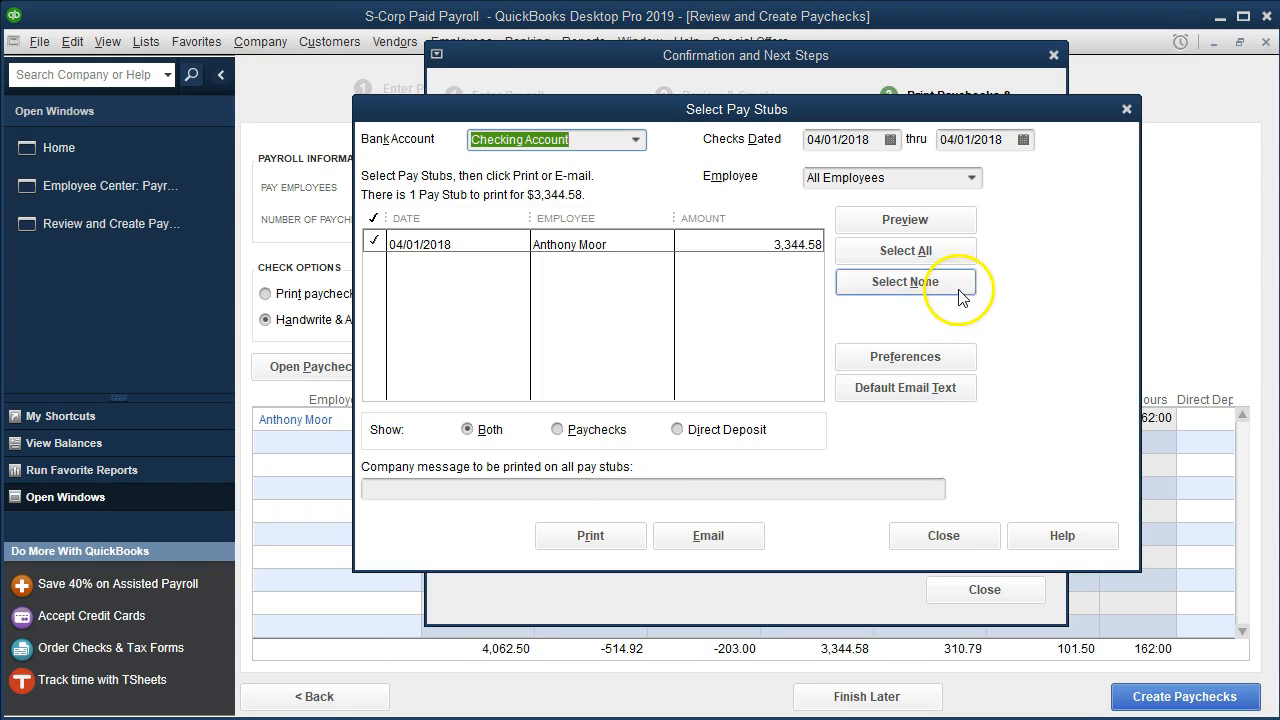
left_click(951, 228)
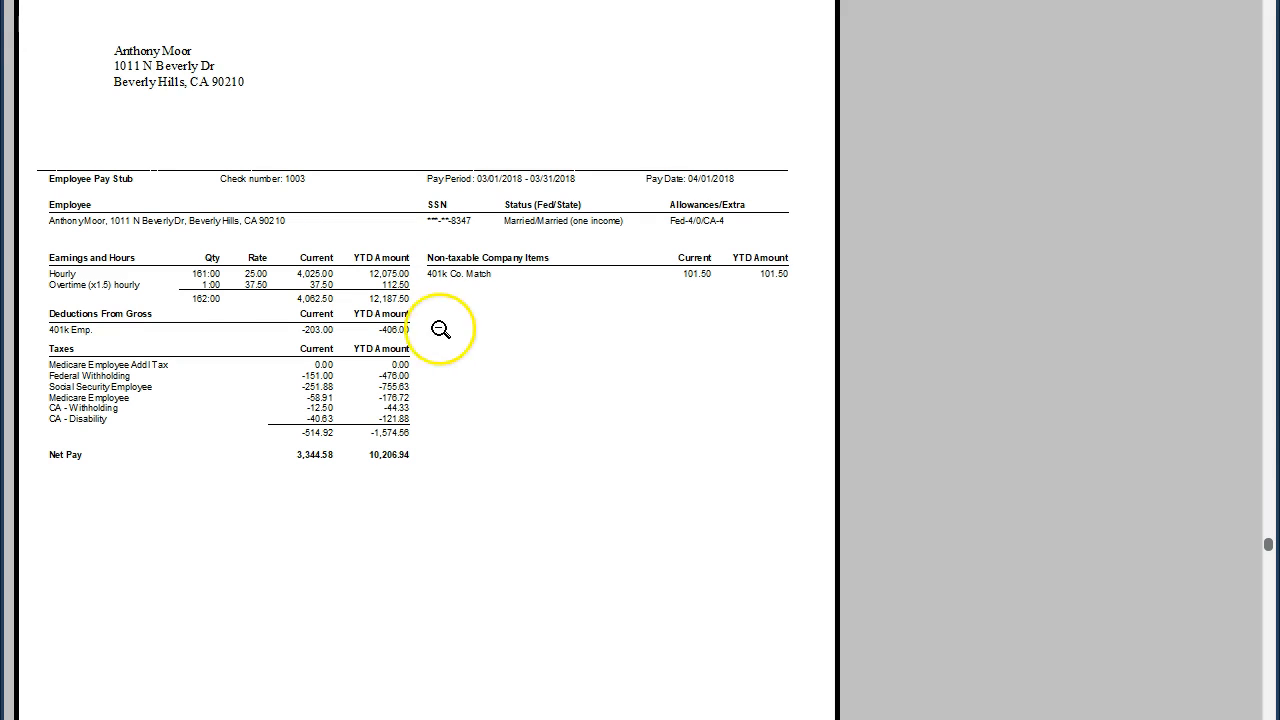
left_click(510, 4)
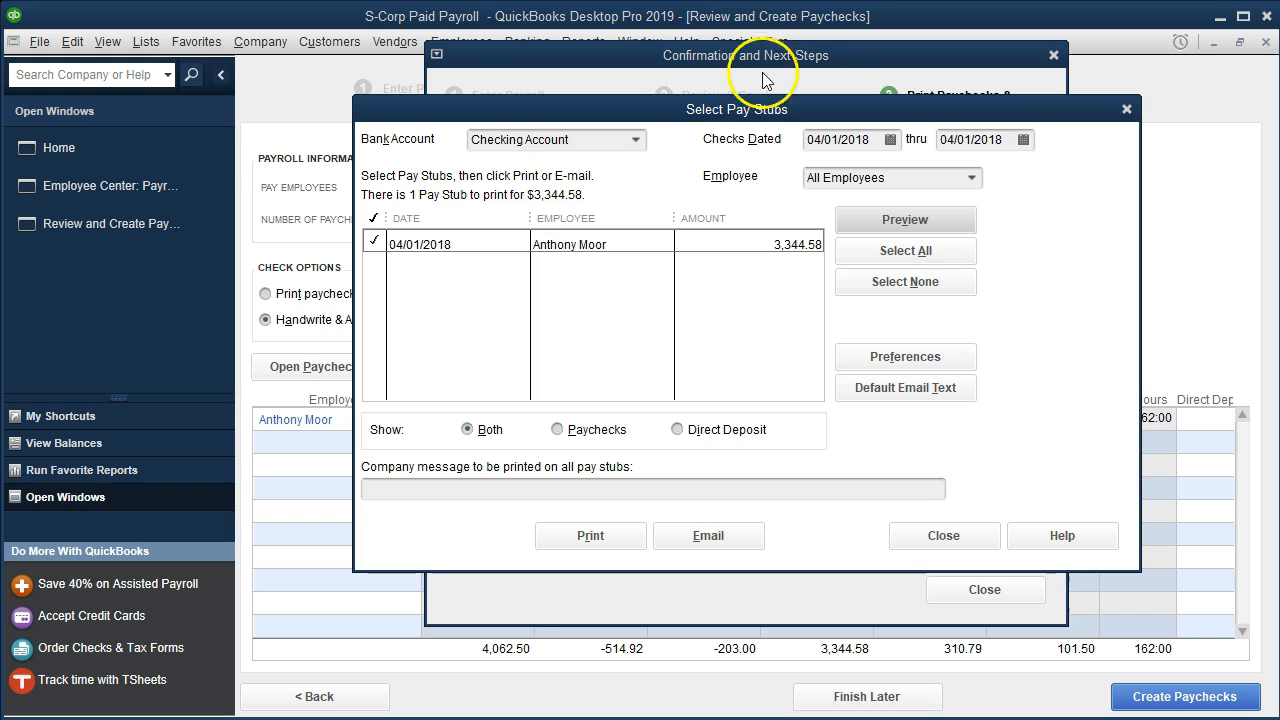
left_click(1130, 112)
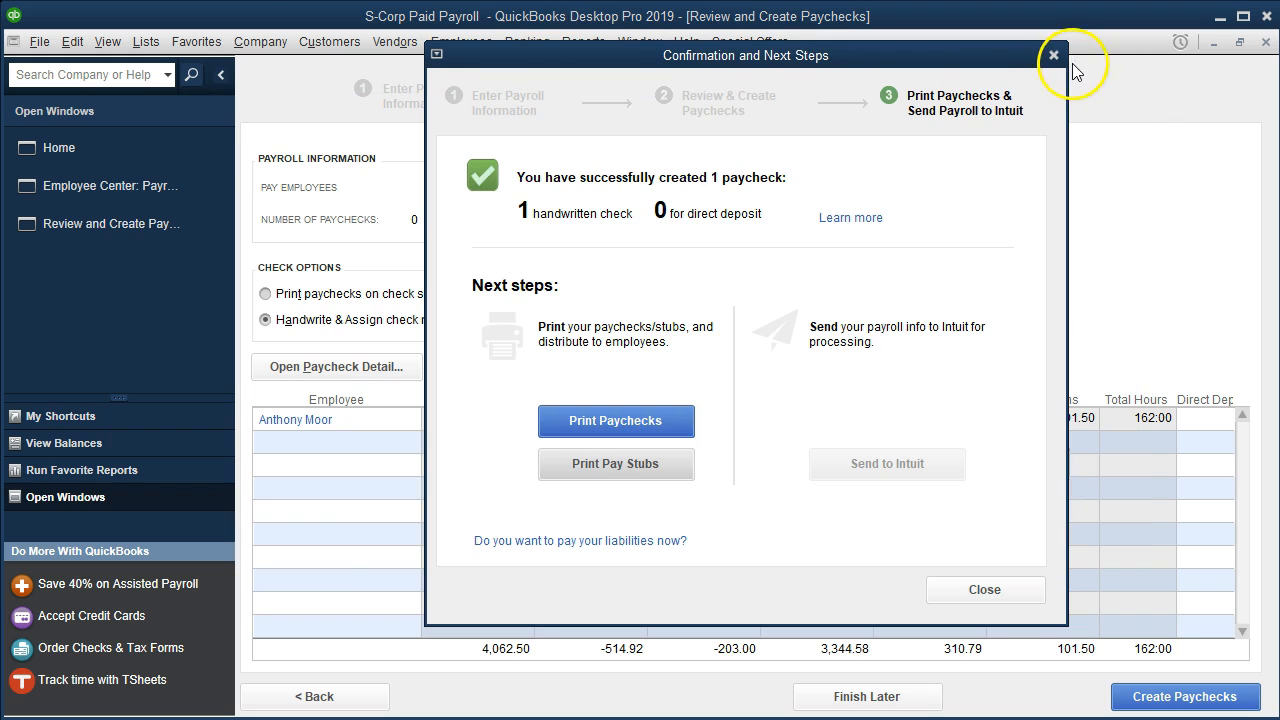
left_click(1053, 55)
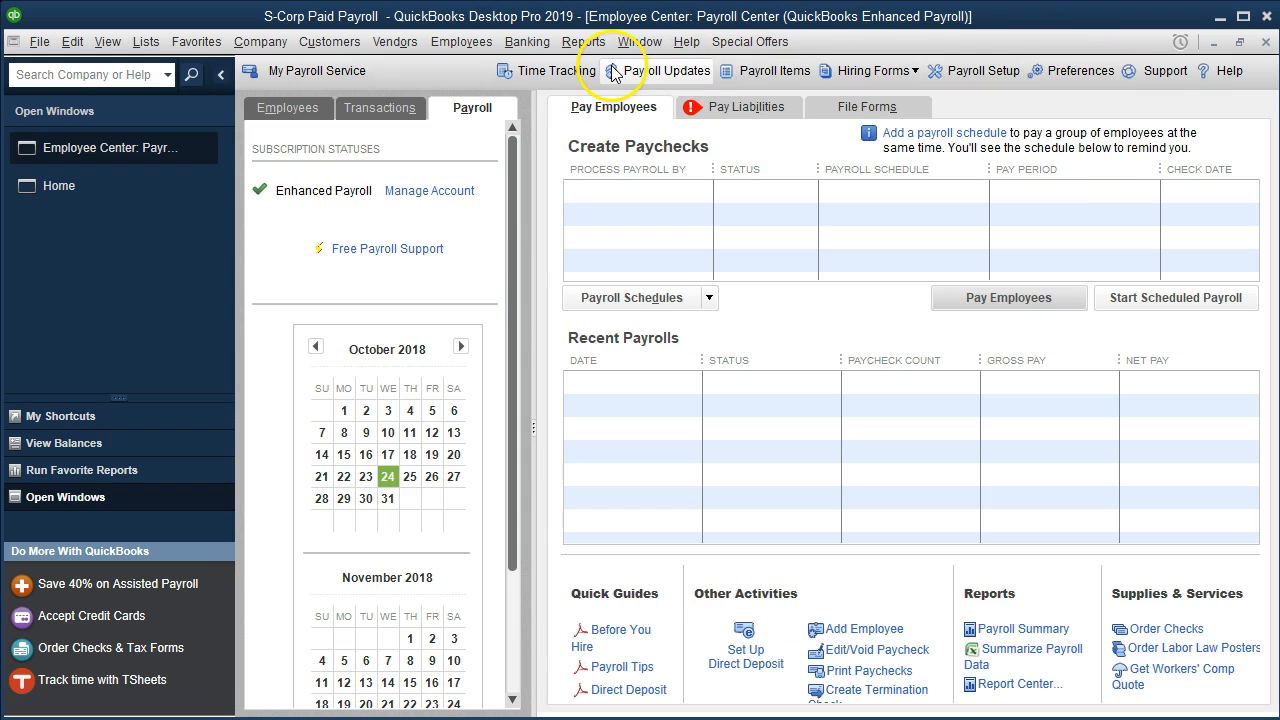
- Open the Checking Account register and drill into the 04/01/2018 paycheck to view its paycheck detail
left_click(530, 42)
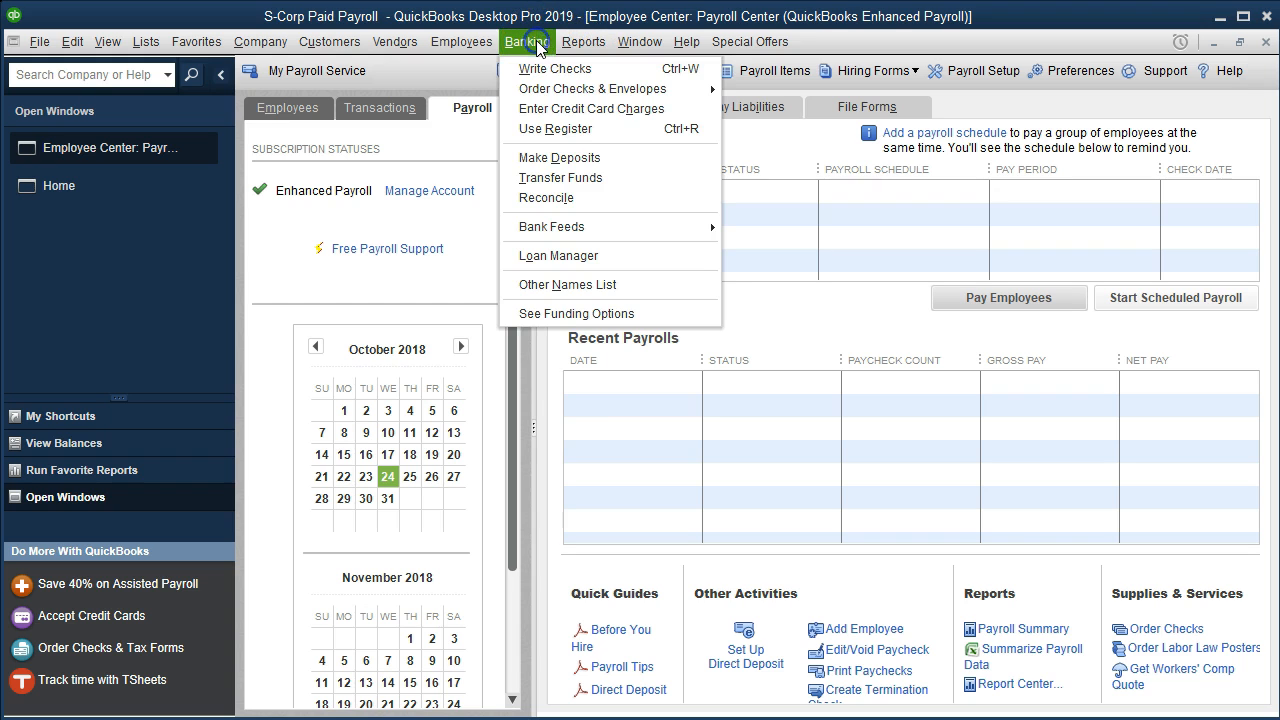
left_click(556, 128)
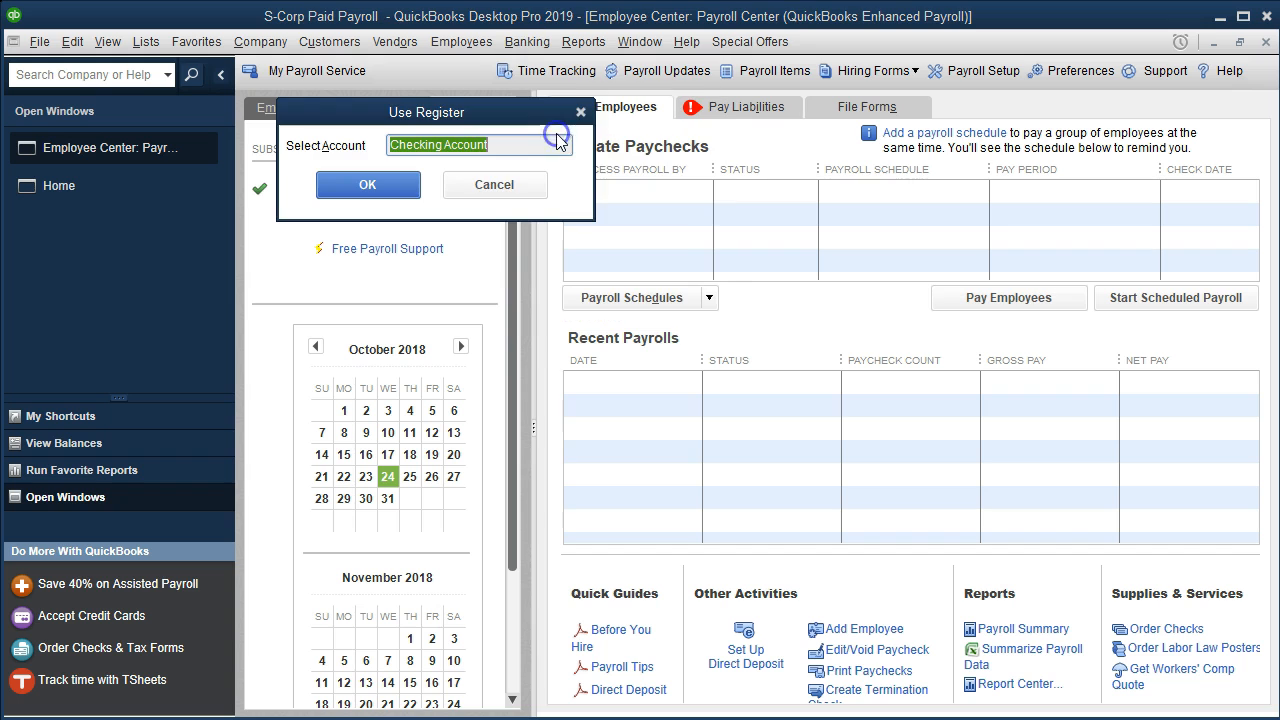
left_click(405, 187)
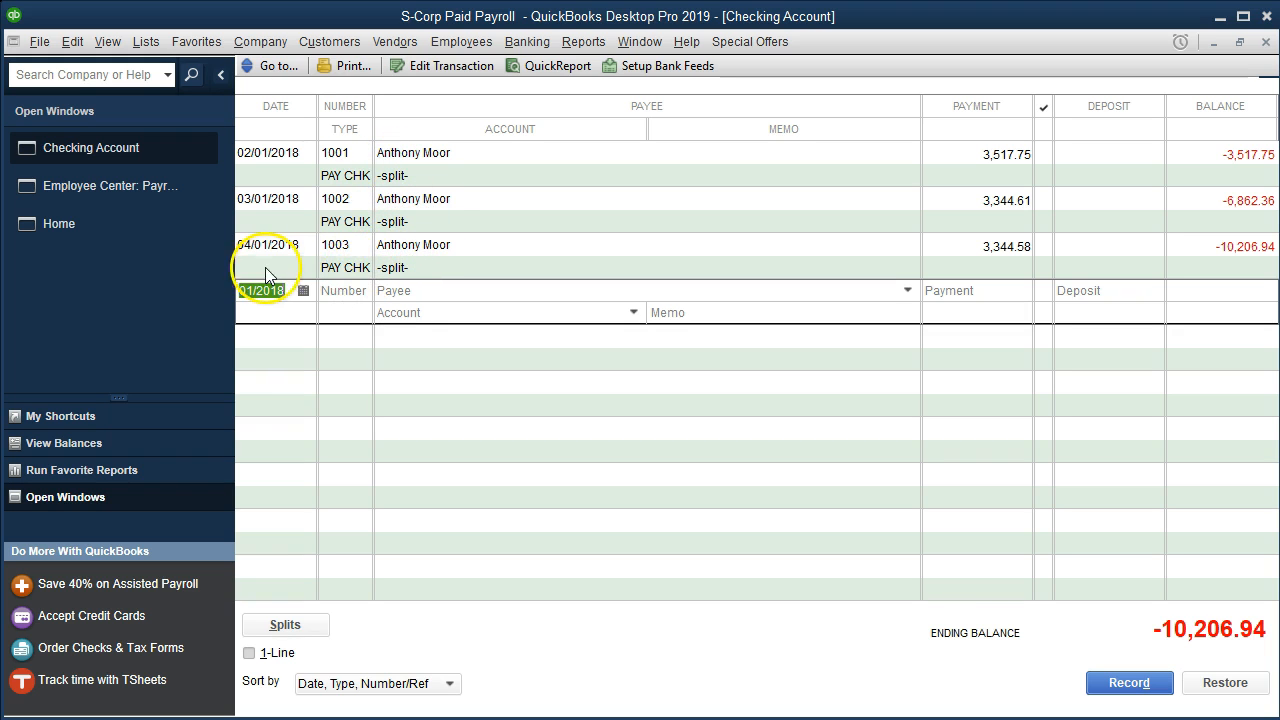
left_click(341, 268)
left_click(341, 268)
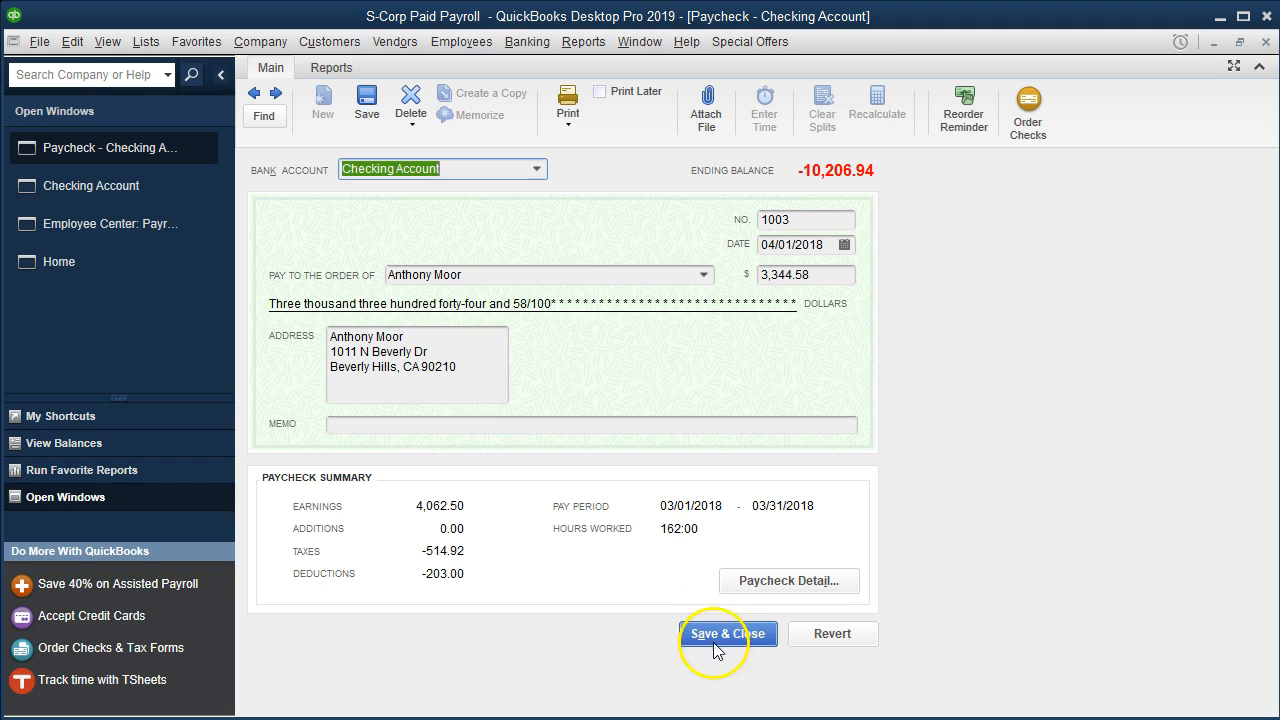
left_click(815, 588)
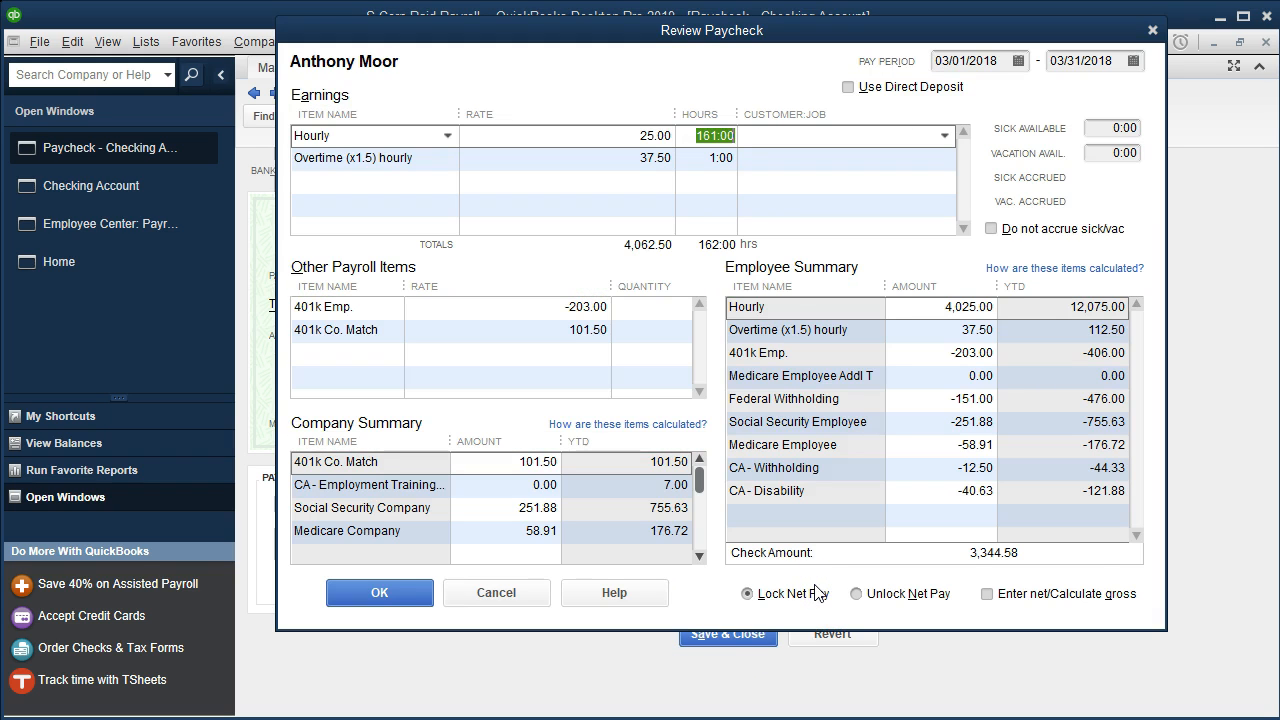